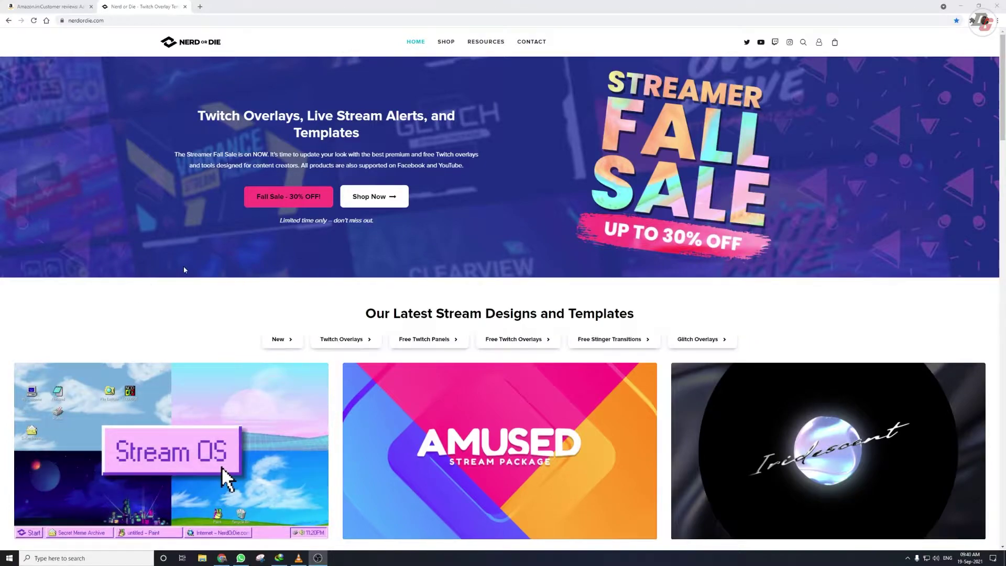
Step: Name a 0.00 price for Social Media Popup V2 and add it to the cart for checkout
{"action": "mouse_move", "coordinate": [461, 48]}
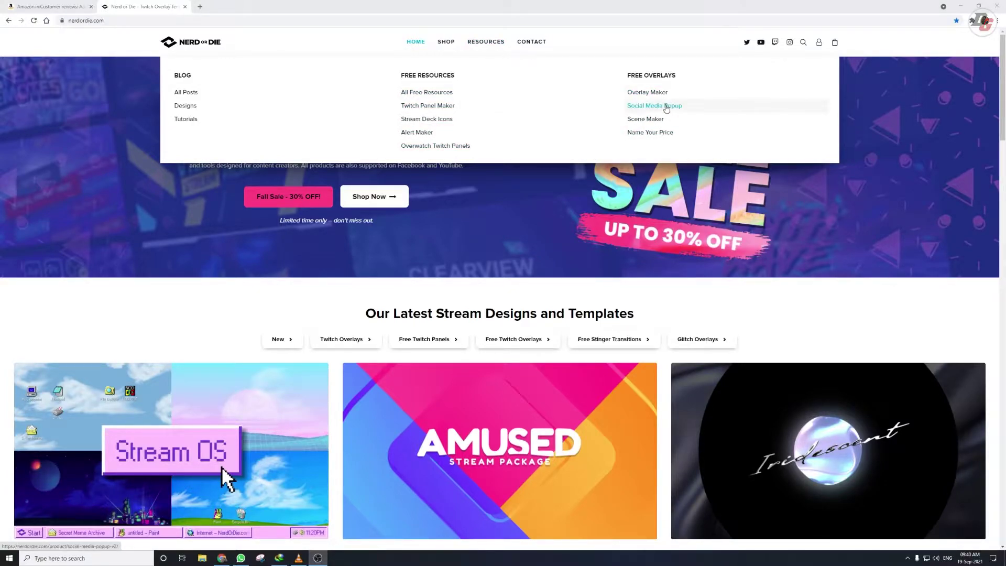
{"action": "left_click", "coordinate": [666, 106]}
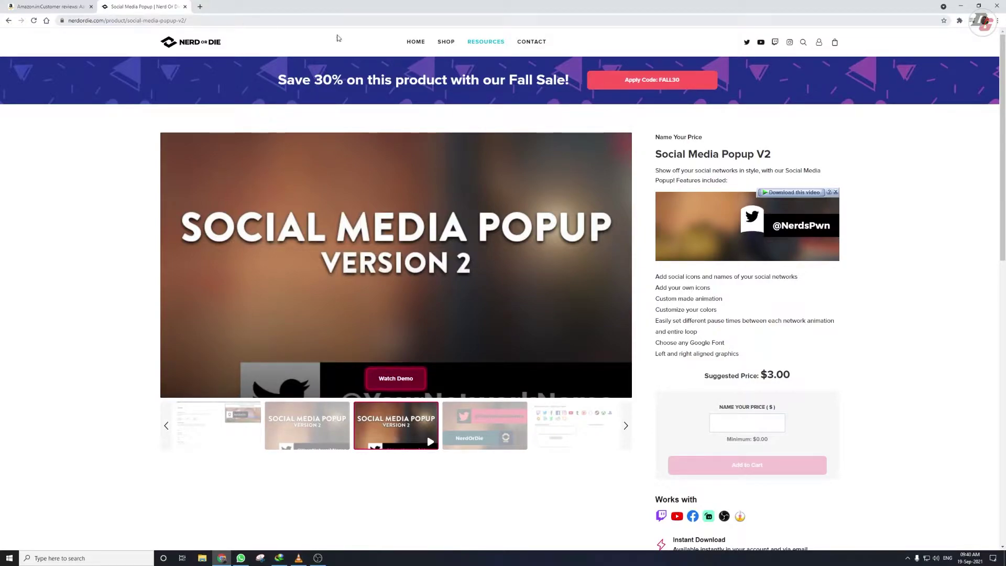
{"action": "scroll", "coordinate": [836, 357], "scroll_direction": "down", "scroll_amount": 3}
{"action": "left_click", "coordinate": [758, 306]}
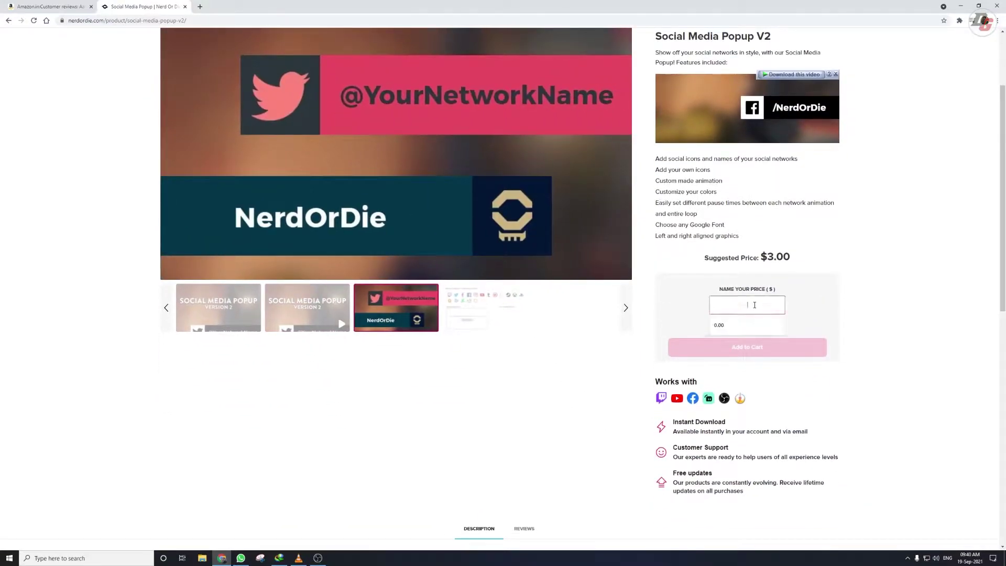
{"action": "scroll", "coordinate": [758, 306], "scroll_direction": "up", "scroll_amount": 1}
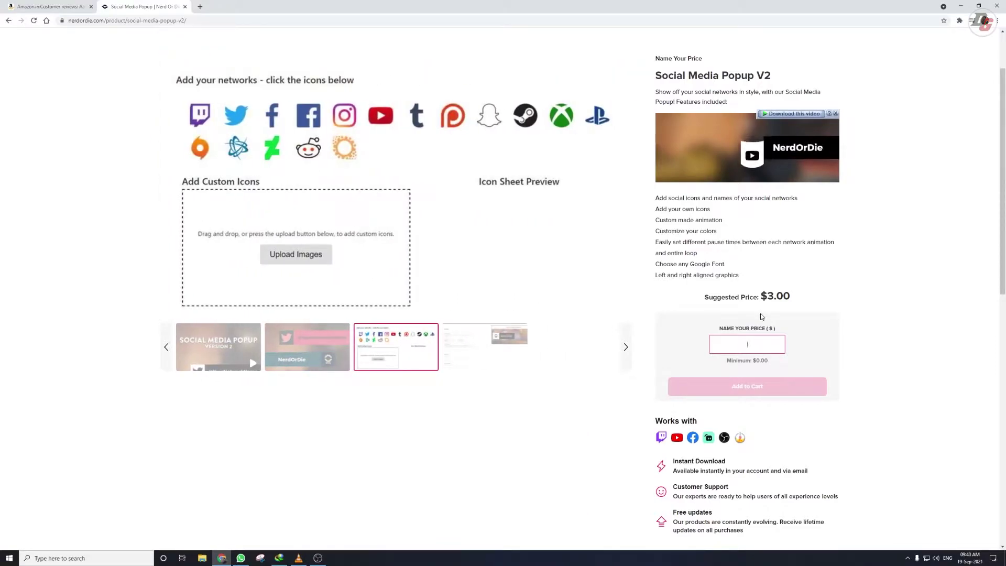
{"action": "type", "text": "0"}
{"action": "left_click", "coordinate": [916, 339]}
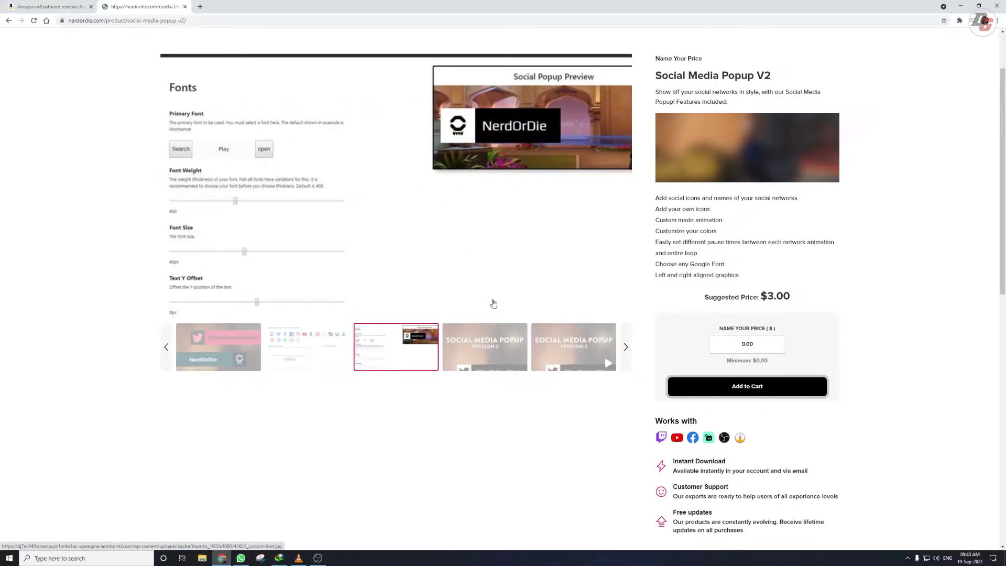
{"action": "scroll", "coordinate": [493, 306], "scroll_direction": "up", "scroll_amount": 2}
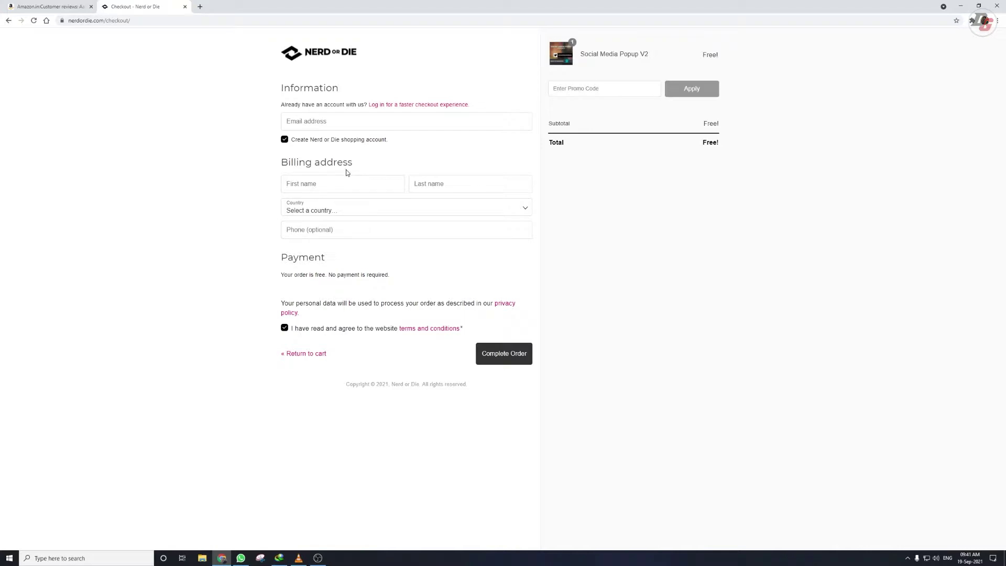
Step: Enter the buyer's first and last name, set billing country to India, and place the order
{"action": "key", "text": "Tab"}
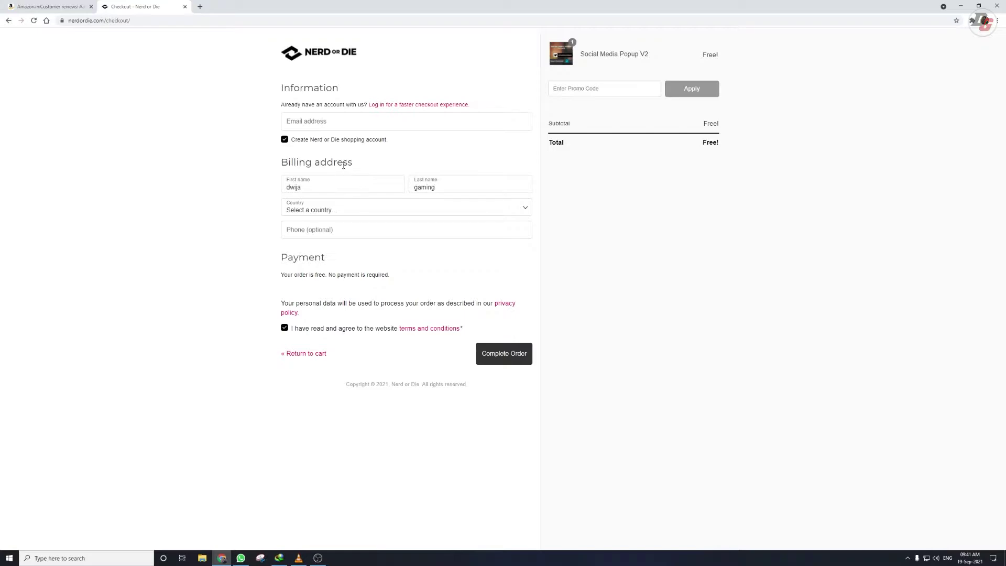
{"action": "left_click", "coordinate": [341, 205]}
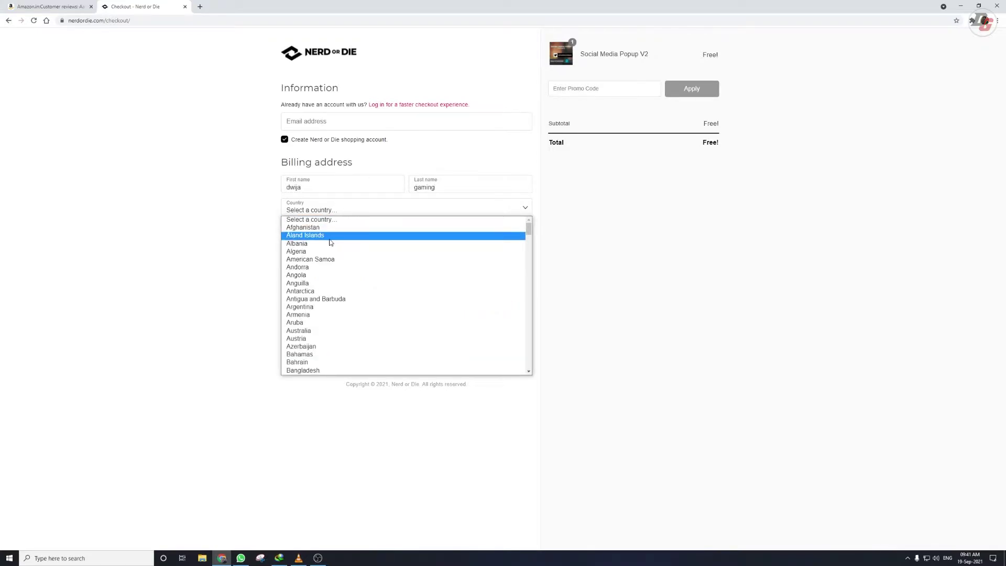
{"action": "type", "text": "india"}
{"action": "key", "text": "Return"}
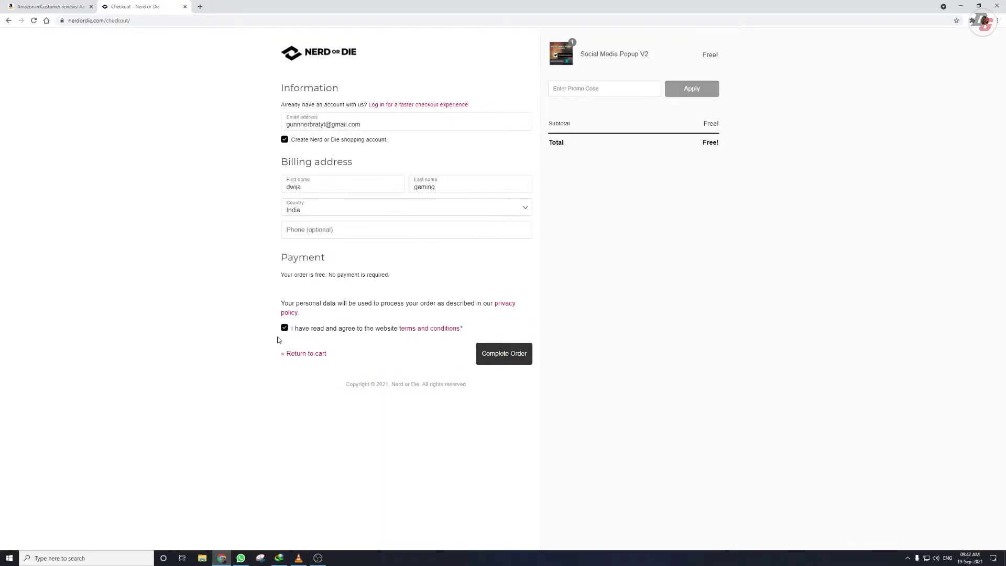
{"action": "left_click", "coordinate": [504, 356]}
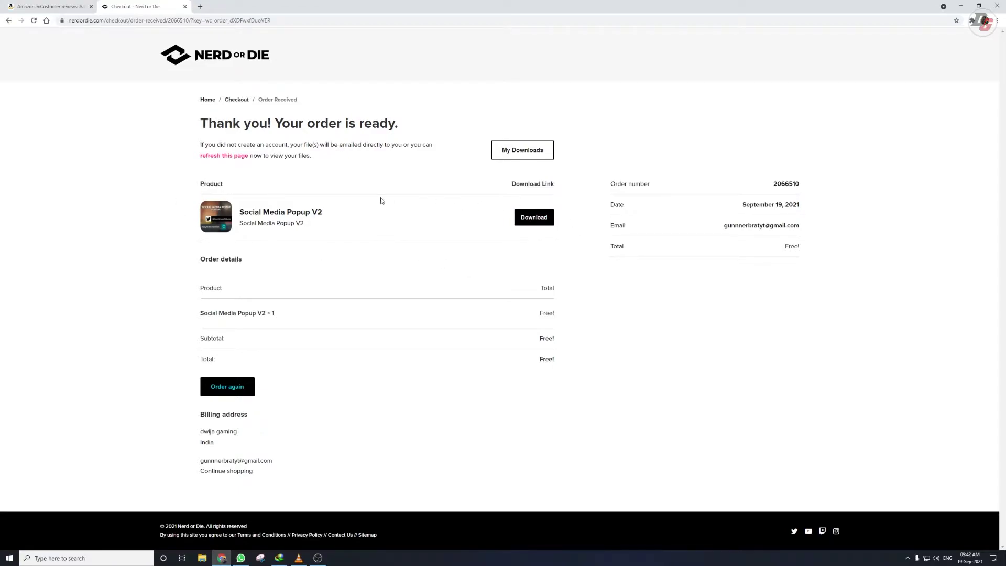
Step: Save the Social Media Popup V2 zip through IDM, letting it create the missing download folder
{"action": "left_click", "coordinate": [544, 222]}
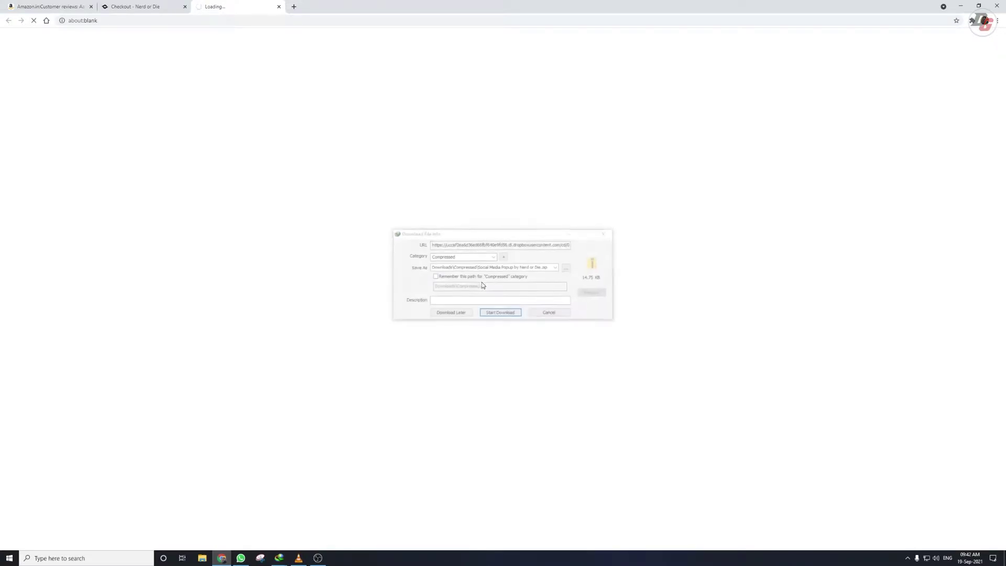
{"action": "left_click", "coordinate": [496, 313]}
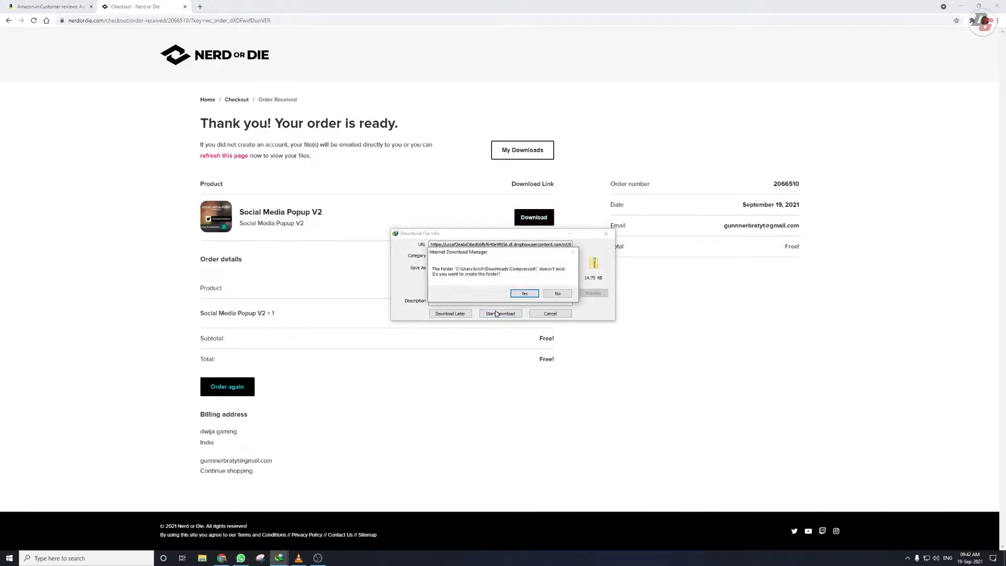
{"action": "left_click", "coordinate": [525, 293]}
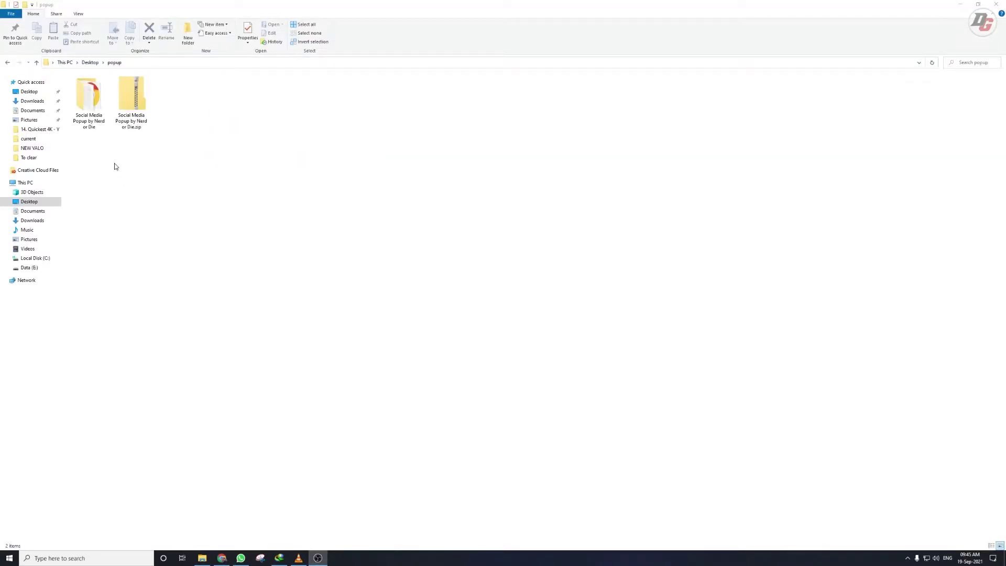
Step: Open the Read Me web shortcut inside the Social Media Popup by Nerd or Die folder
{"action": "double_click", "coordinate": [88, 112]}
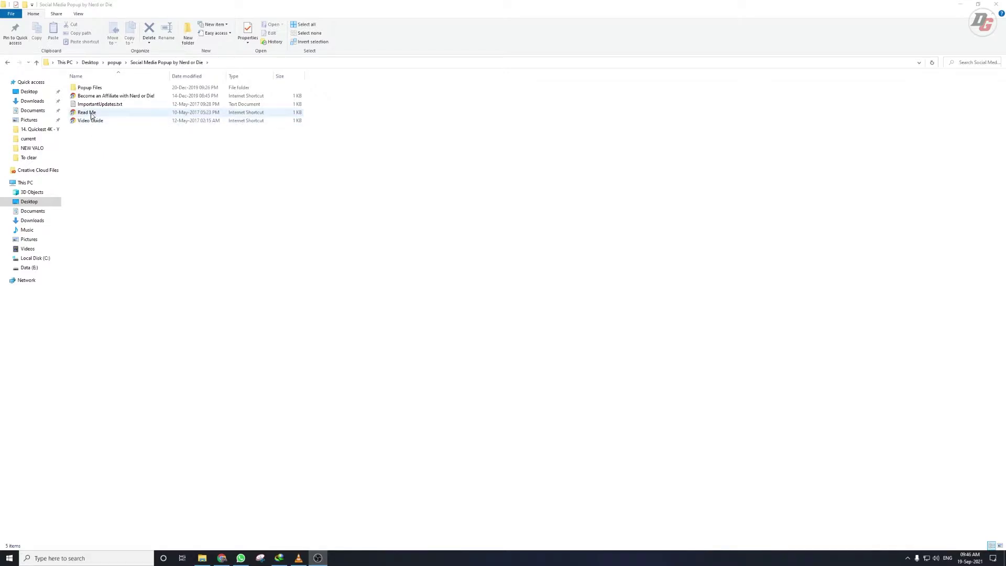
{"action": "double_click", "coordinate": [92, 113]}
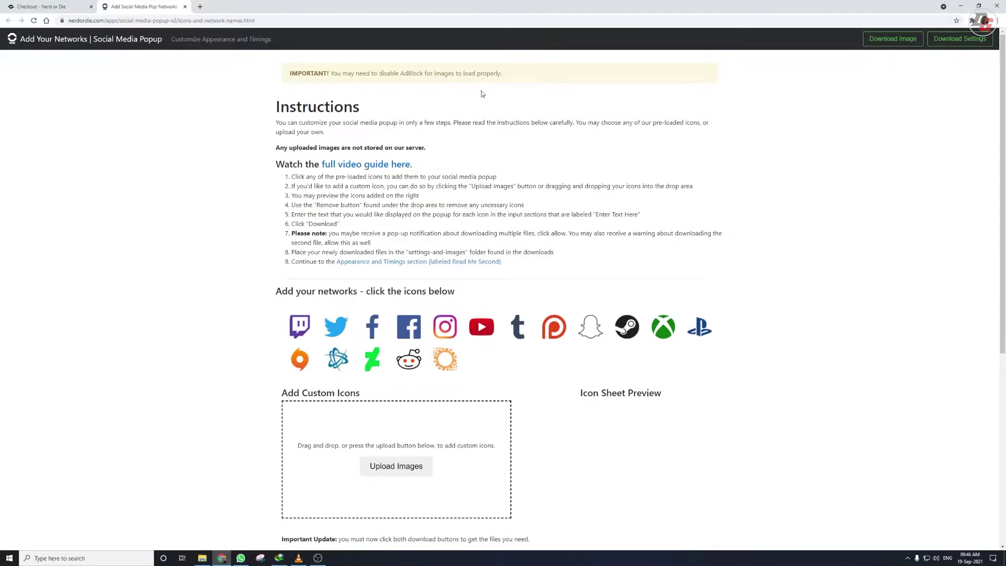
Step: Scroll down the Add Your Networks page of the Social Media Popup tool
{"action": "scroll", "coordinate": [194, 322], "scroll_direction": "down", "scroll_amount": 3}
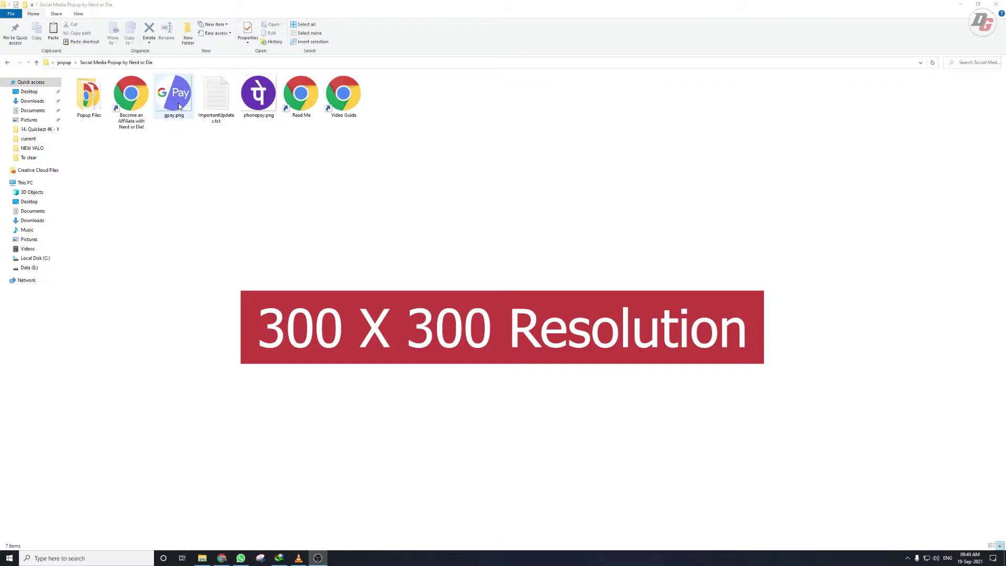
Step: Return from the popup folder to the Add Your Networks page in Chrome and maximize it
{"action": "left_click", "coordinate": [218, 206]}
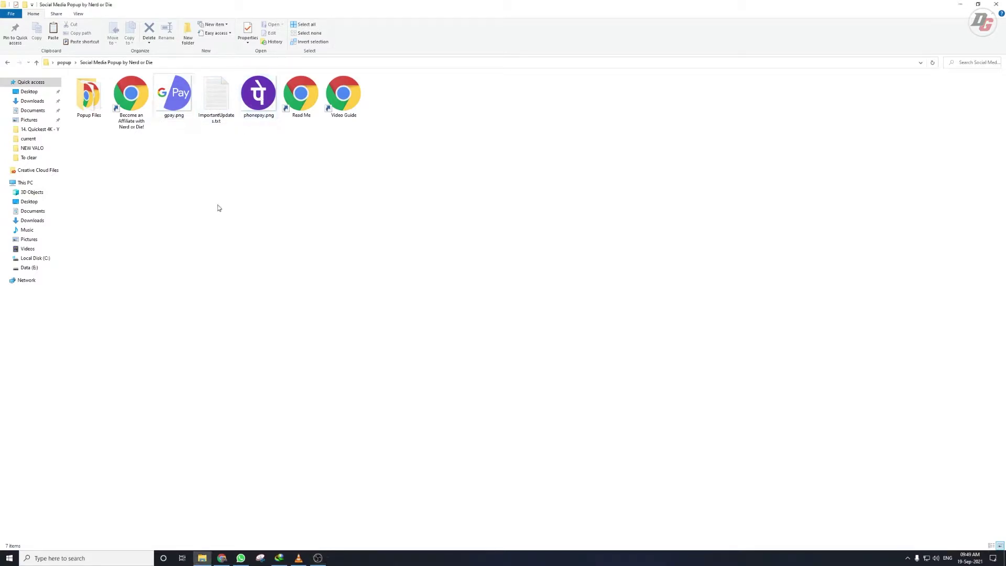
{"action": "left_click", "coordinate": [222, 559]}
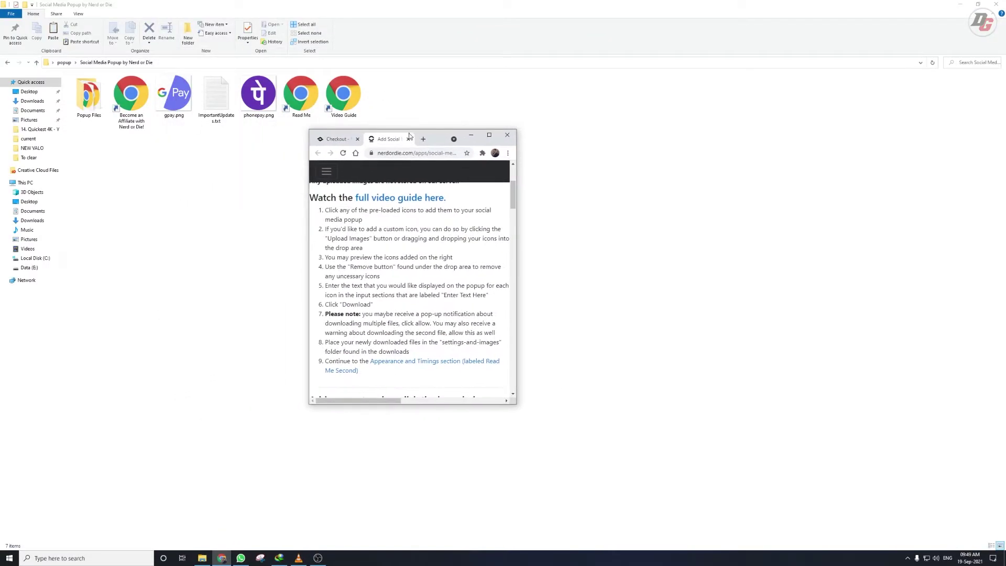
{"action": "double_click", "coordinate": [439, 137]}
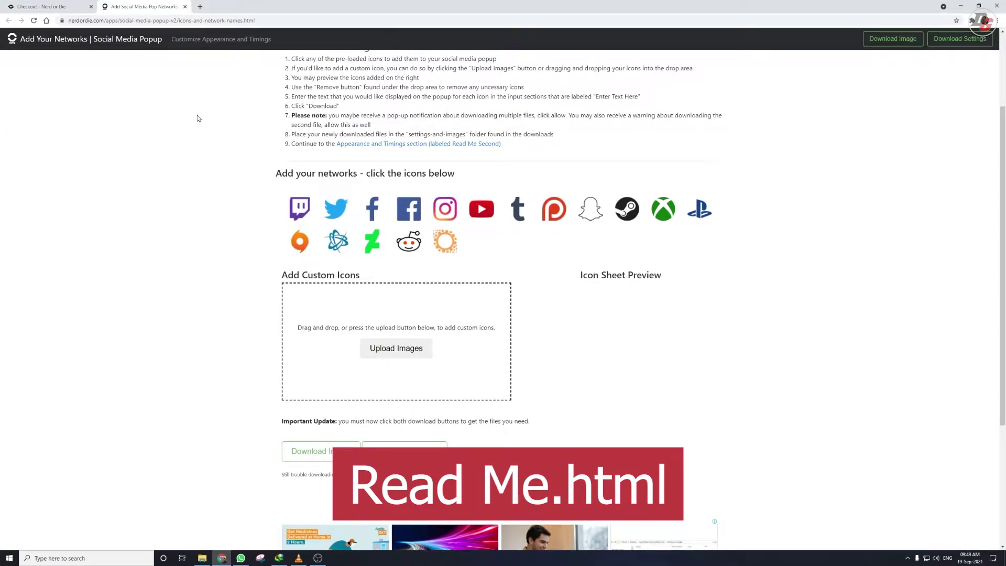
Step: Upload gpay.png and phonepay.png from Desktop > popup > Social Media Popup by Nerd or Die as custom icons
{"action": "scroll", "coordinate": [414, 277], "scroll_direction": "down", "scroll_amount": 2}
{"action": "left_click", "coordinate": [411, 237]}
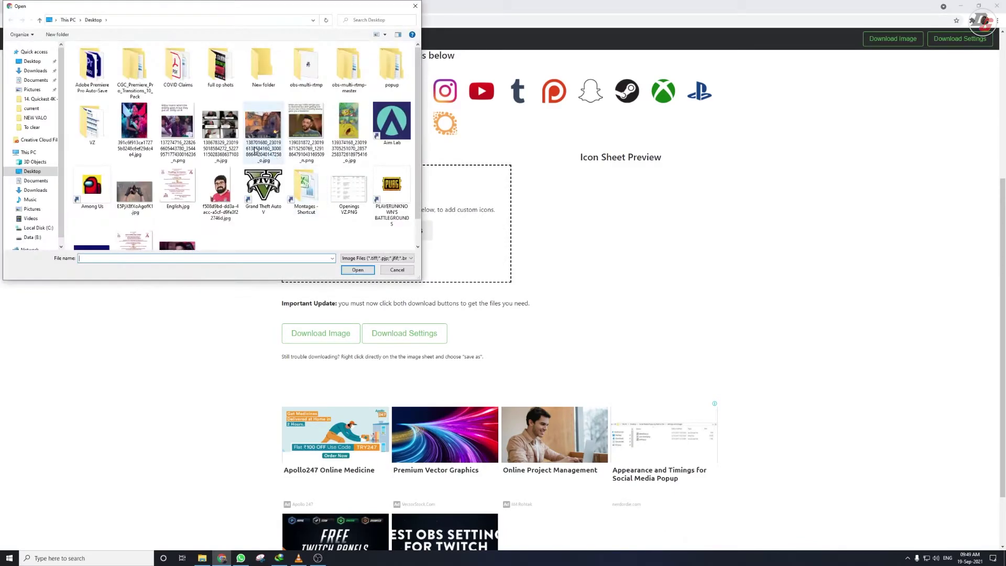
{"action": "double_click", "coordinate": [391, 72]}
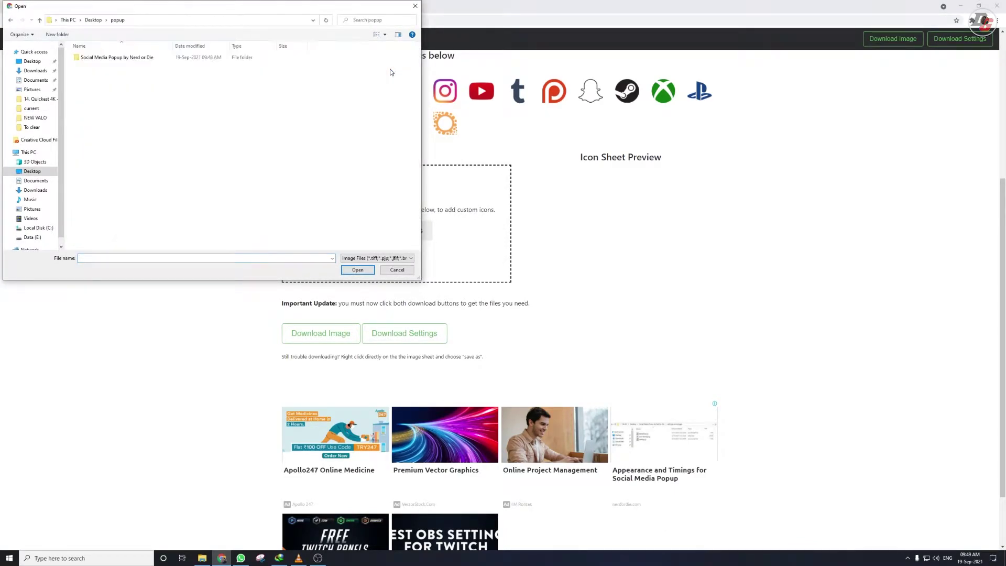
{"action": "left_click", "coordinate": [102, 62]}
{"action": "double_click", "coordinate": [102, 62]}
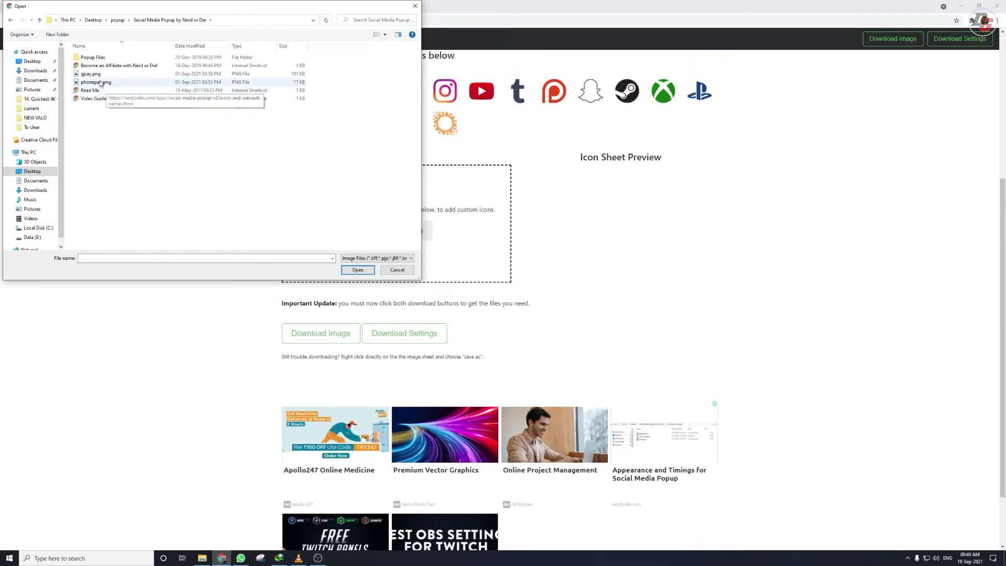
{"action": "double_click", "coordinate": [99, 78]}
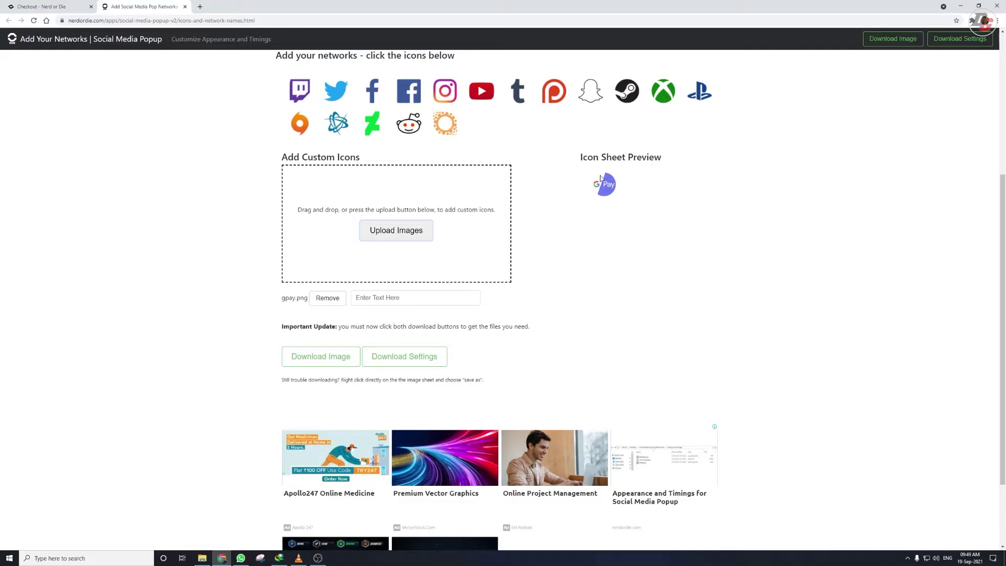
{"action": "left_click", "coordinate": [416, 232]}
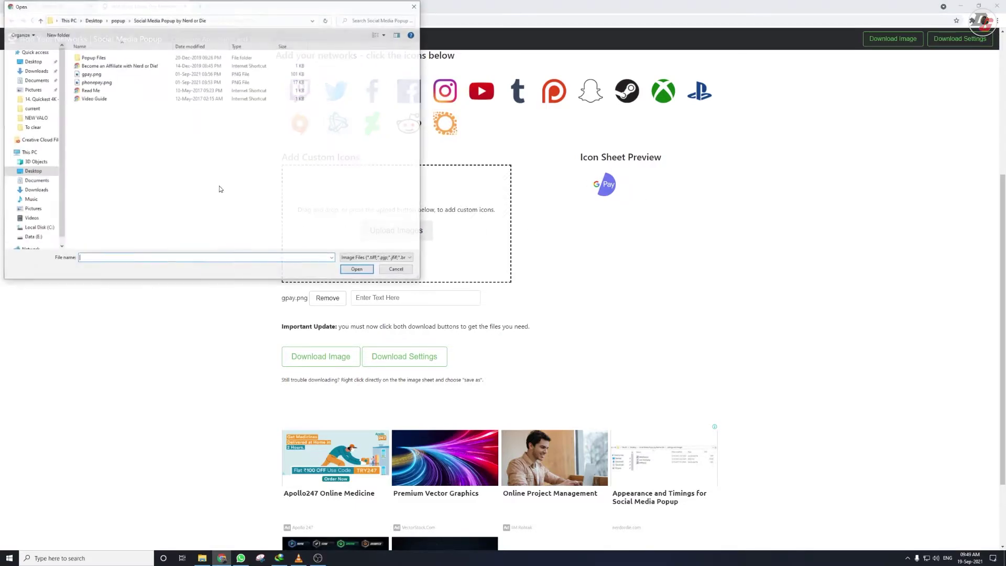
{"action": "double_click", "coordinate": [90, 83]}
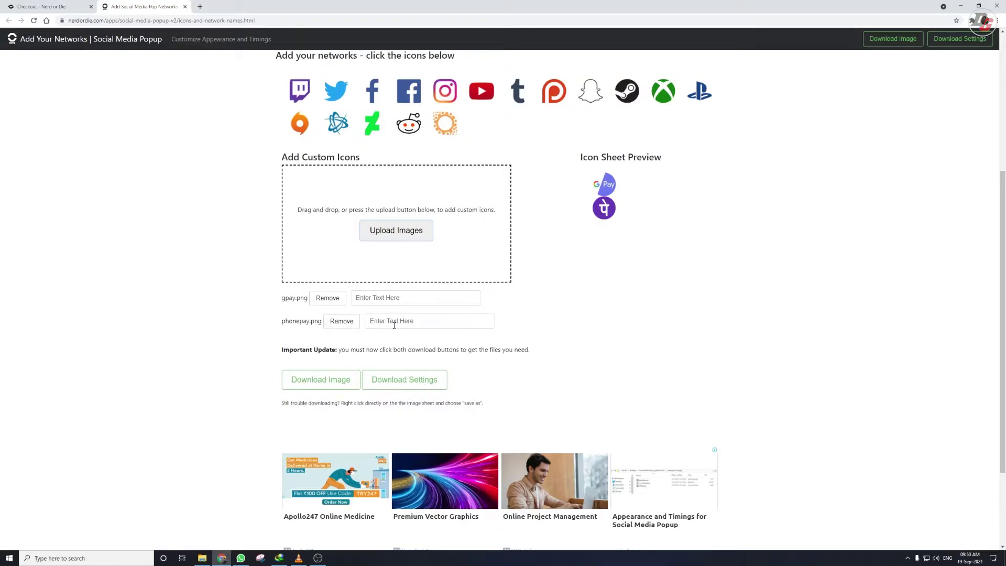
Step: Enter the phone number as the text for the gpay.png and phonepay.png icons
{"action": "left_click", "coordinate": [381, 301]}
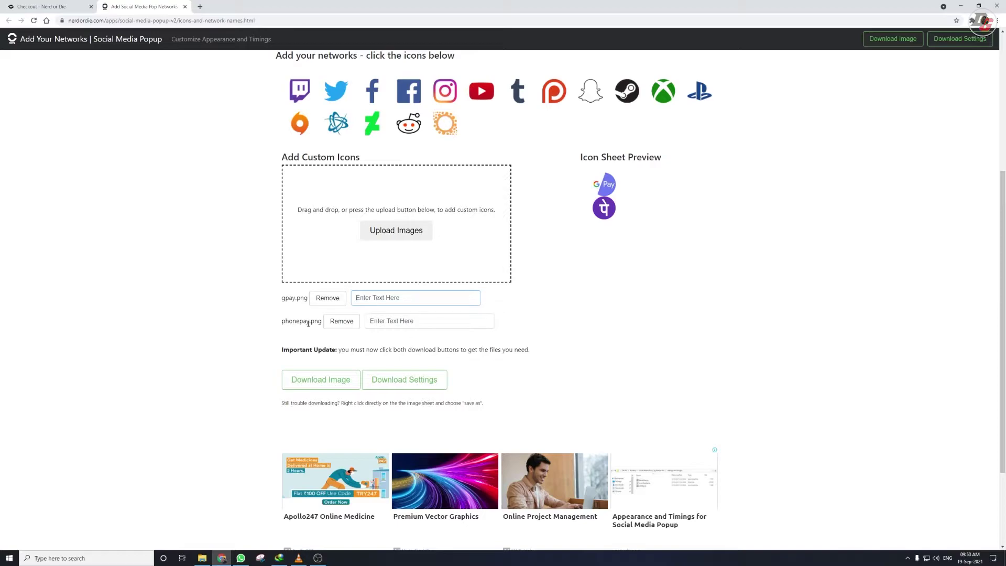
{"action": "left_click", "coordinate": [382, 319]}
{"action": "type", "text": "80"}
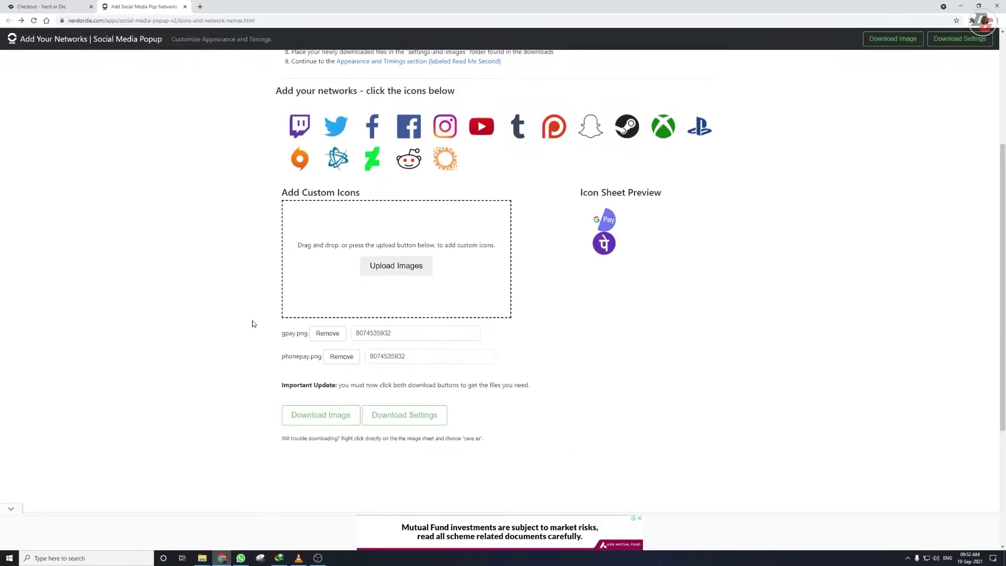
Step: Download icon-sheet.png and dataValues.js, keeping the settings file despite Chrome's warning
{"action": "scroll", "coordinate": [241, 321], "scroll_direction": "down", "scroll_amount": 2}
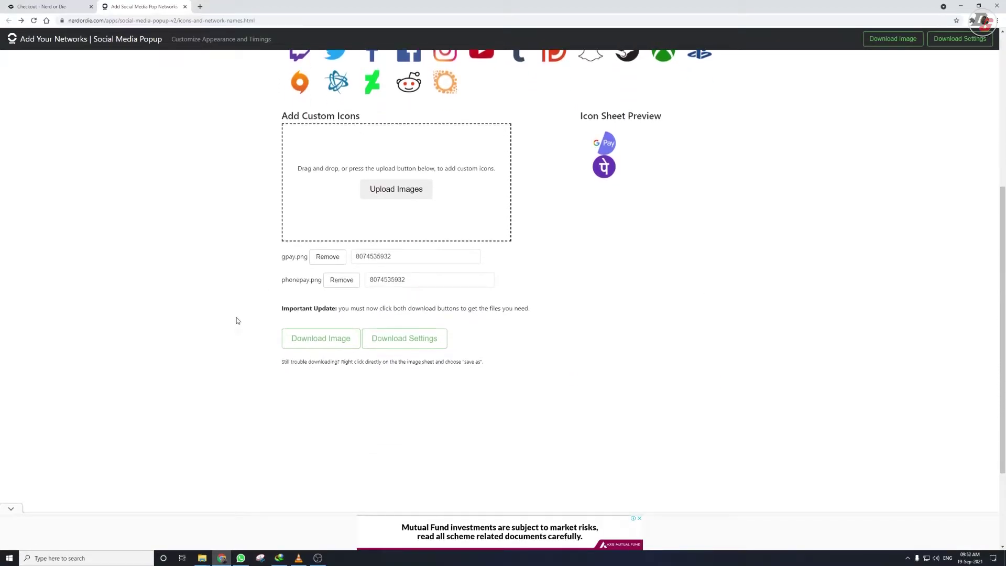
{"action": "left_click", "coordinate": [298, 339]}
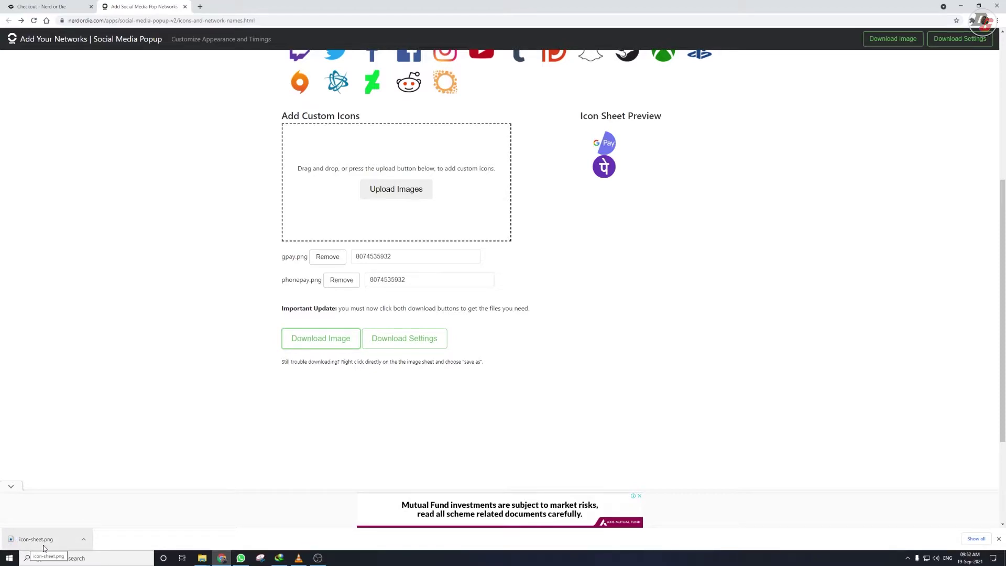
{"action": "left_click", "coordinate": [392, 344]}
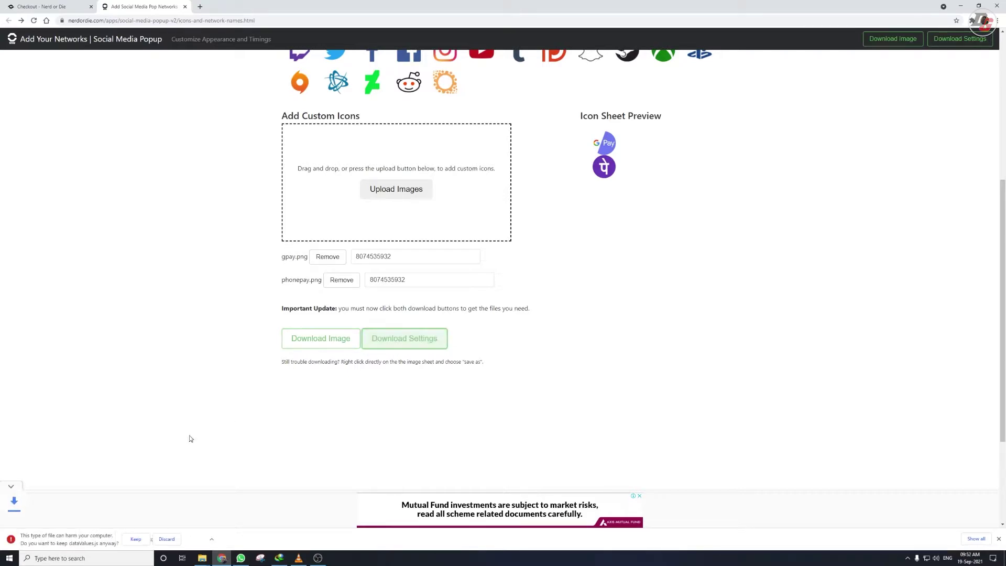
{"action": "left_click", "coordinate": [134, 539]}
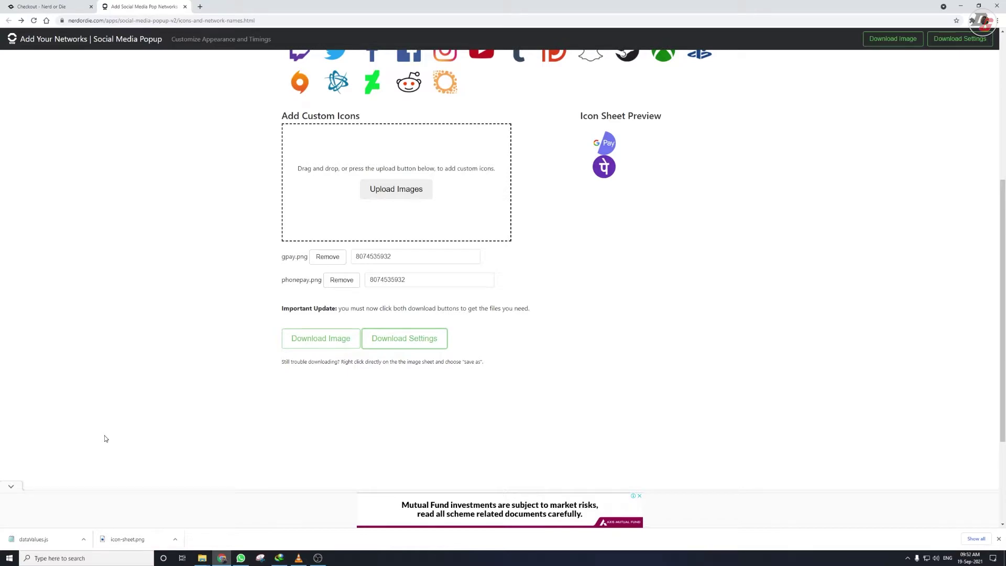
{"action": "scroll", "coordinate": [105, 439], "scroll_direction": "up", "scroll_amount": 5}
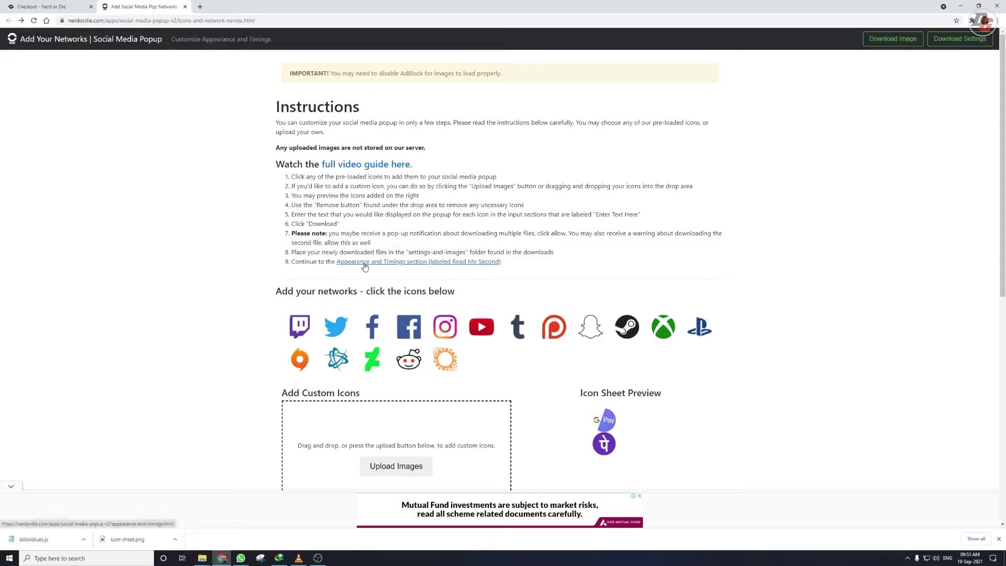
{"action": "scroll", "coordinate": [222, 322], "scroll_direction": "down", "scroll_amount": 3}
{"action": "scroll", "coordinate": [222, 330], "scroll_direction": "up", "scroll_amount": 3}
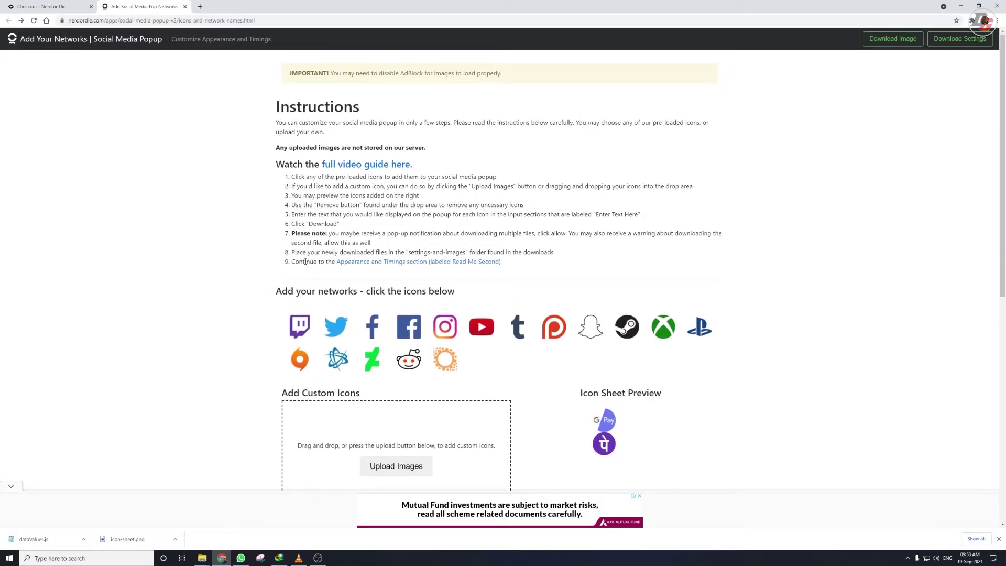
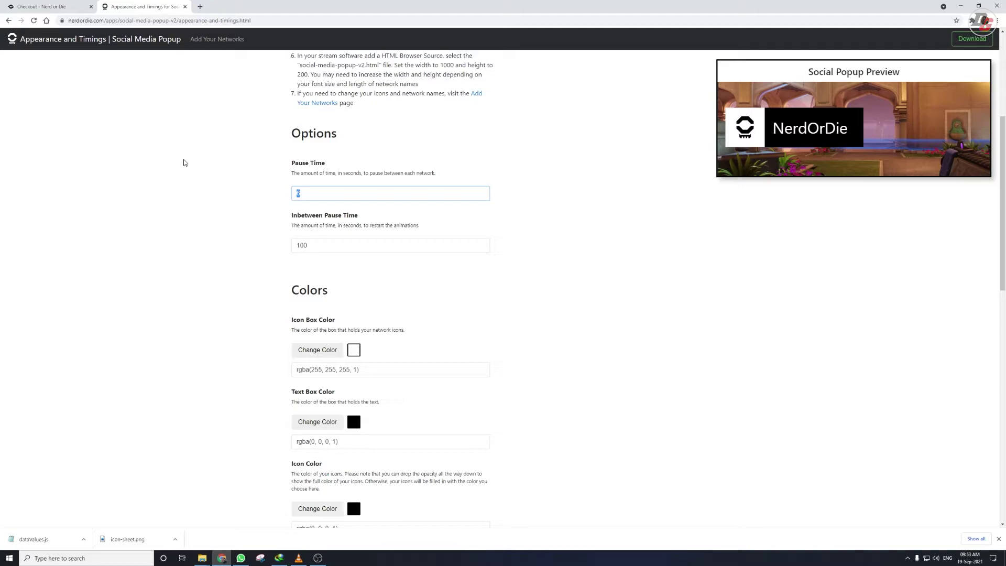
Step: Change Pause Time to 1 and Inbetween Pause Time from 100 to 1
{"action": "type", "text": "1"}
{"action": "left_click", "coordinate": [210, 185]}
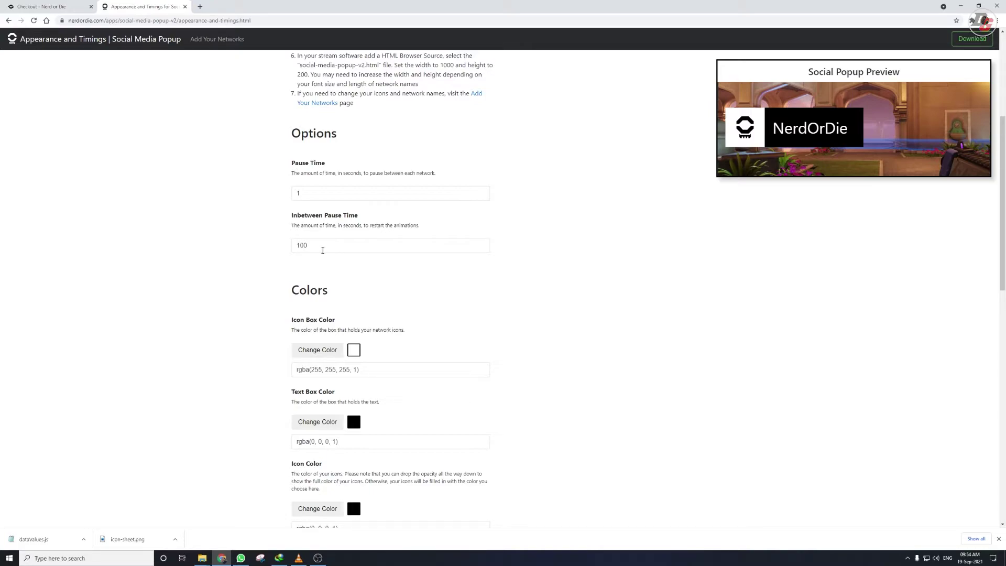
{"action": "double_click", "coordinate": [411, 249]}
{"action": "type", "text": "1"}
{"action": "left_click", "coordinate": [201, 296]}
{"action": "scroll", "coordinate": [207, 308], "scroll_direction": "down", "scroll_amount": 2}
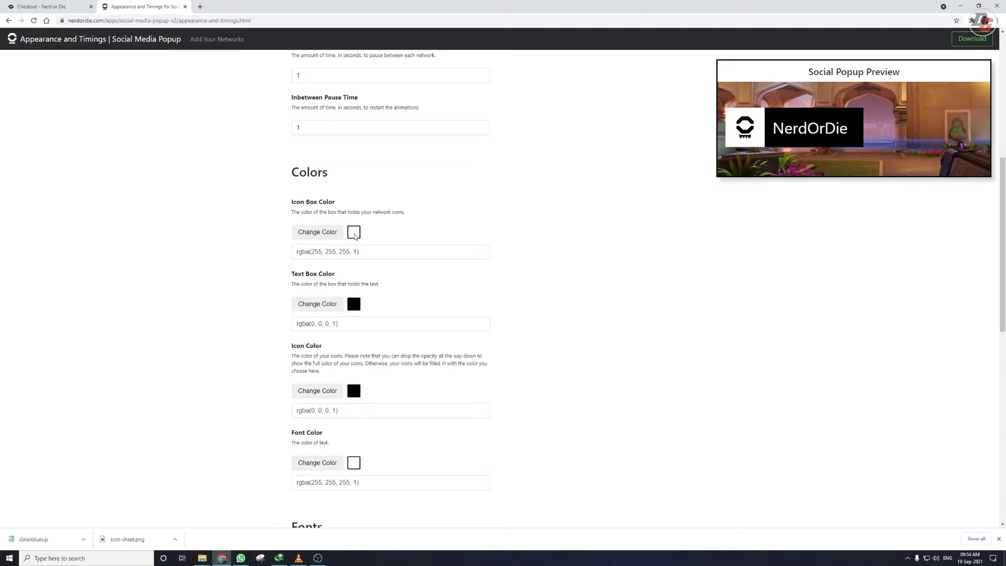
Step: Make the Icon Box colour fully transparent by setting its alpha to 0
{"action": "left_click", "coordinate": [323, 235]}
{"action": "left_click_drag", "start_coordinate": [344, 190], "coordinate": [347, 215]}
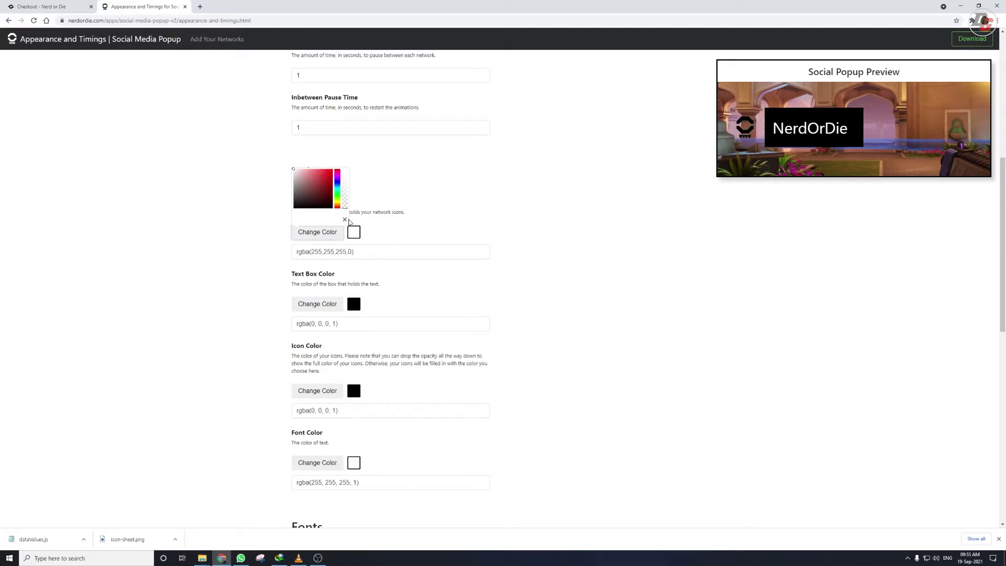
{"action": "left_click", "coordinate": [412, 228]}
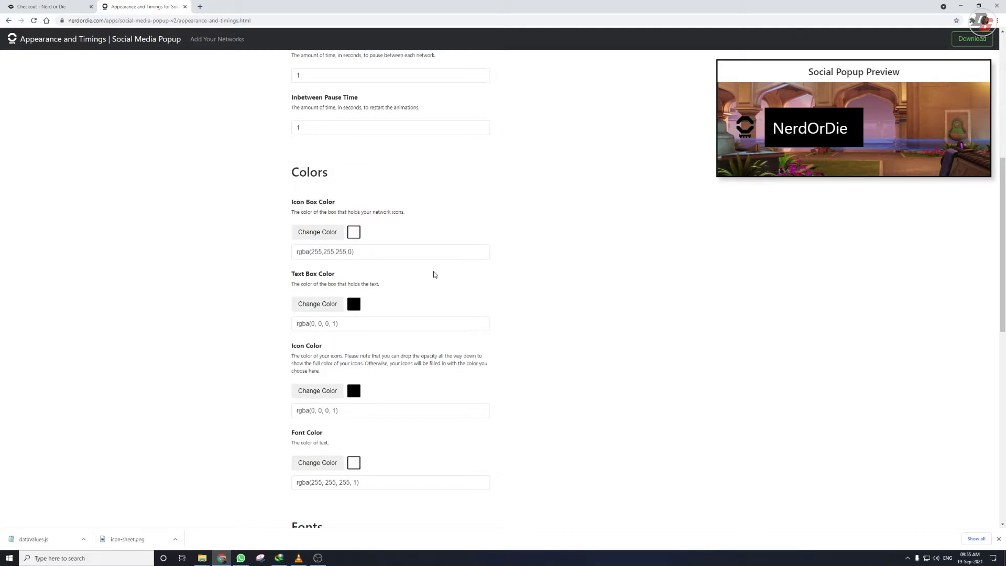
{"action": "scroll", "coordinate": [396, 299], "scroll_direction": "down", "scroll_amount": 1}
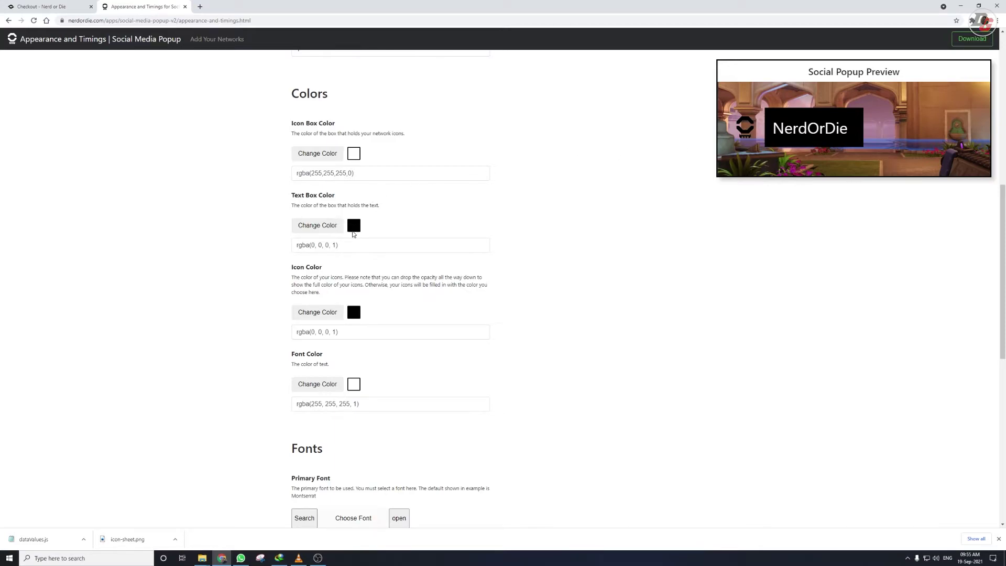
Step: Set the Text Box colour to red, rgba(235,29,29,1)
{"action": "left_click", "coordinate": [341, 231]}
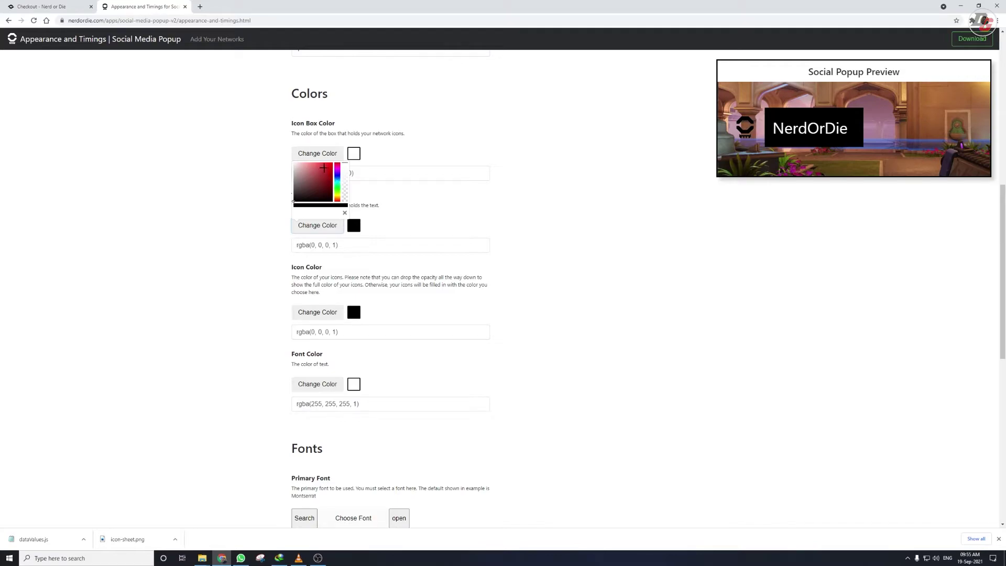
{"action": "left_click", "coordinate": [326, 165]}
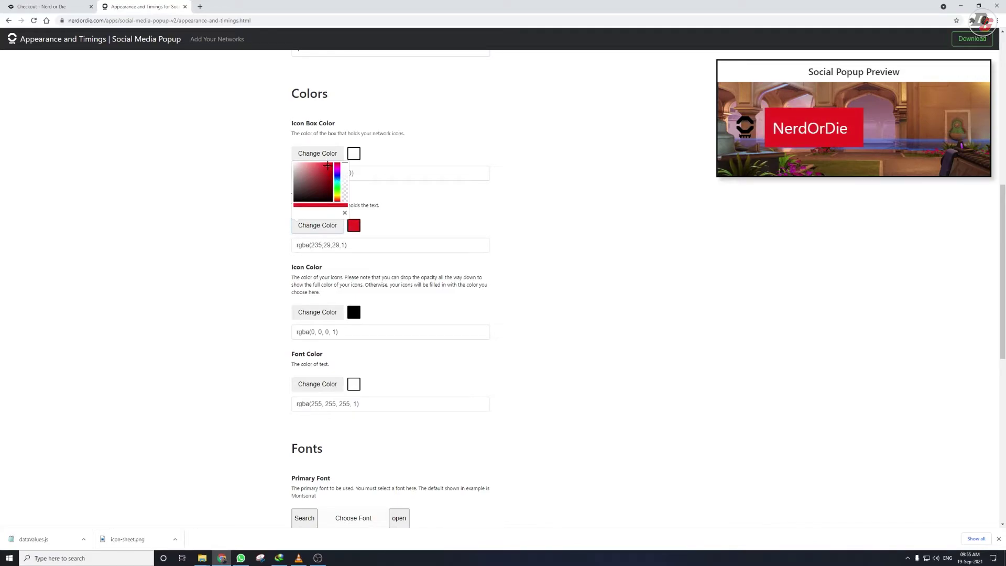
{"action": "left_click", "coordinate": [641, 246]}
{"action": "scroll", "coordinate": [367, 231], "scroll_direction": "down", "scroll_amount": 2}
{"action": "scroll", "coordinate": [354, 235], "scroll_direction": "down", "scroll_amount": 1}
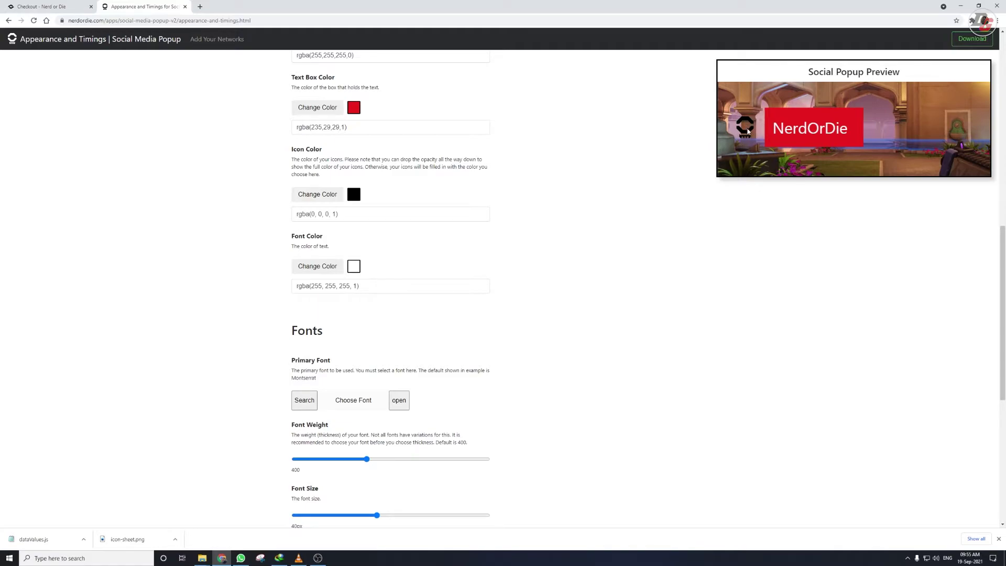
Step: Make the Icon Color fully transparent, rgba(0,0,0,0)
{"action": "left_click", "coordinate": [352, 194]}
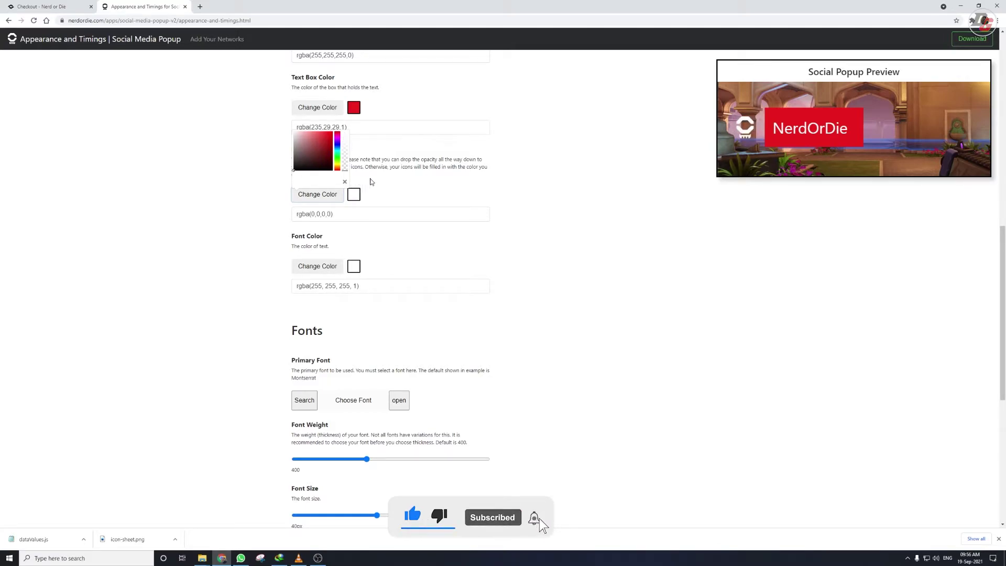
{"action": "left_click", "coordinate": [504, 194]}
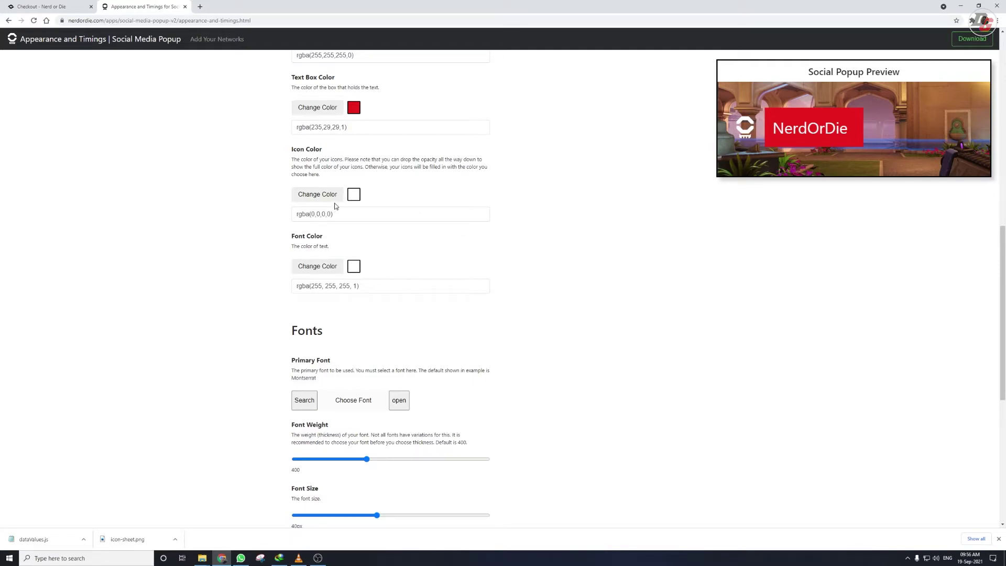
{"action": "left_click", "coordinate": [320, 194]}
{"action": "left_click", "coordinate": [572, 187]}
{"action": "scroll", "coordinate": [811, 149], "scroll_direction": "down", "scroll_amount": 1}
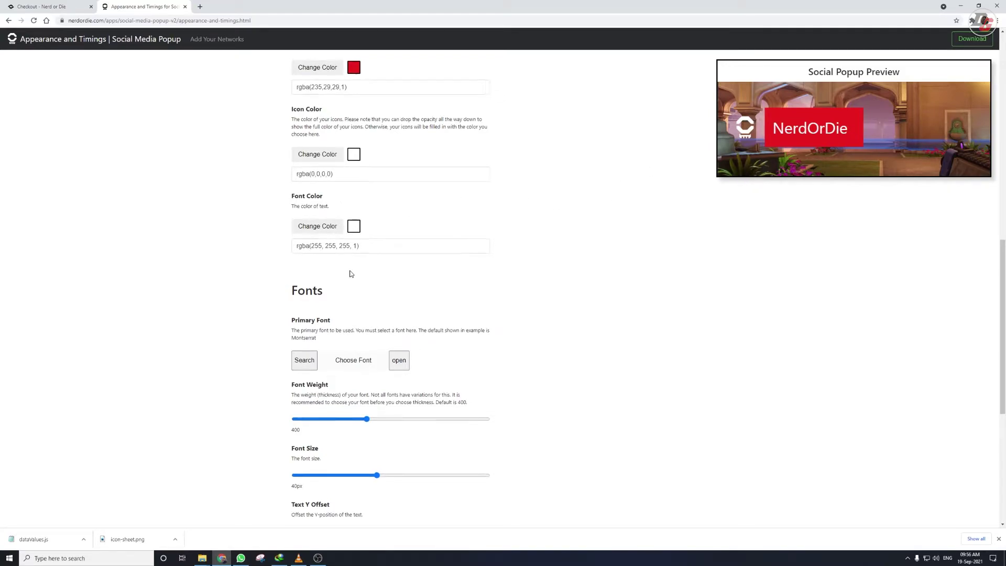
{"action": "scroll", "coordinate": [351, 272], "scroll_direction": "down", "scroll_amount": 2}
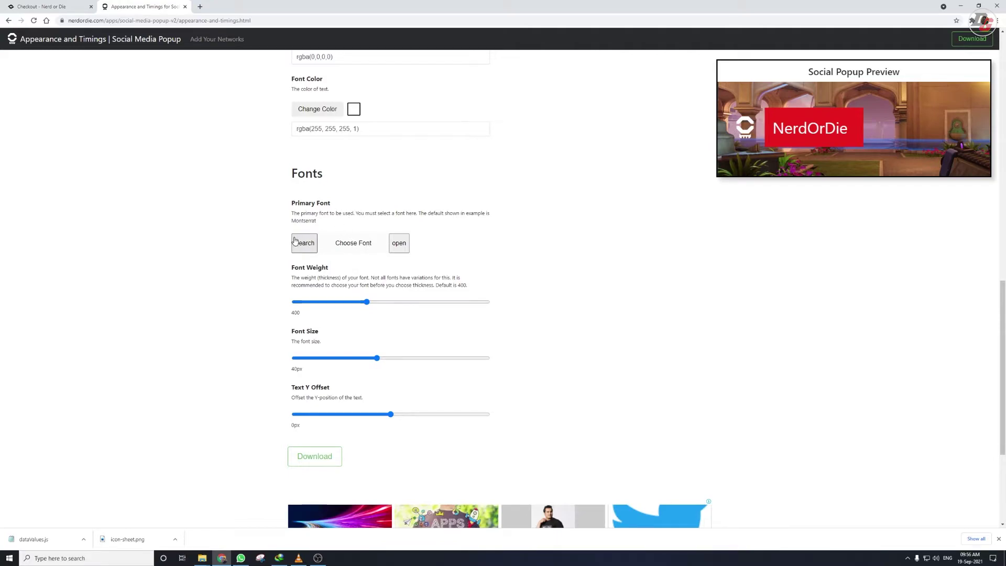
Step: Set the primary font to Acme after trying Aclonica
{"action": "left_click", "coordinate": [397, 246]}
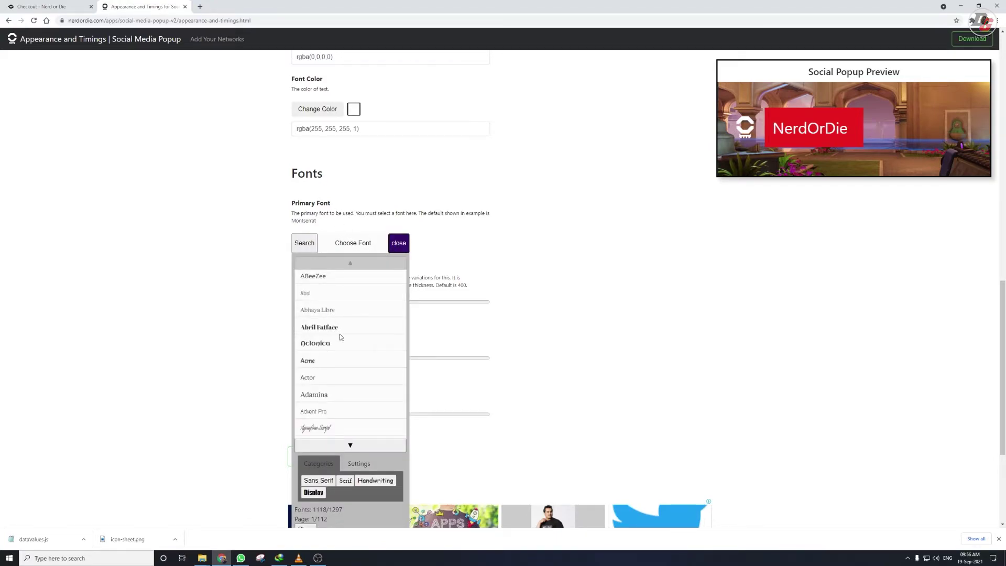
{"action": "left_click", "coordinate": [323, 348]}
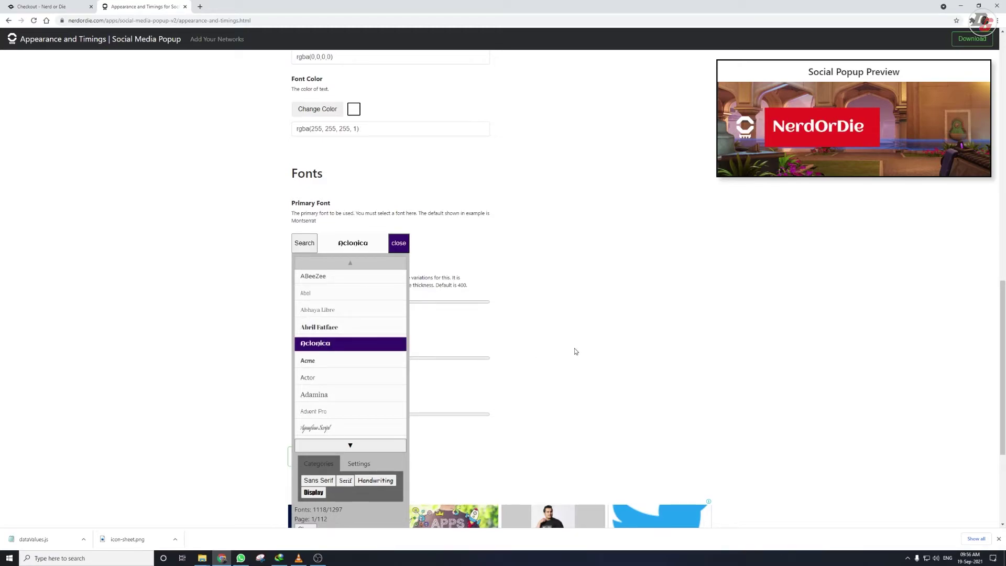
{"action": "left_click", "coordinate": [315, 362]}
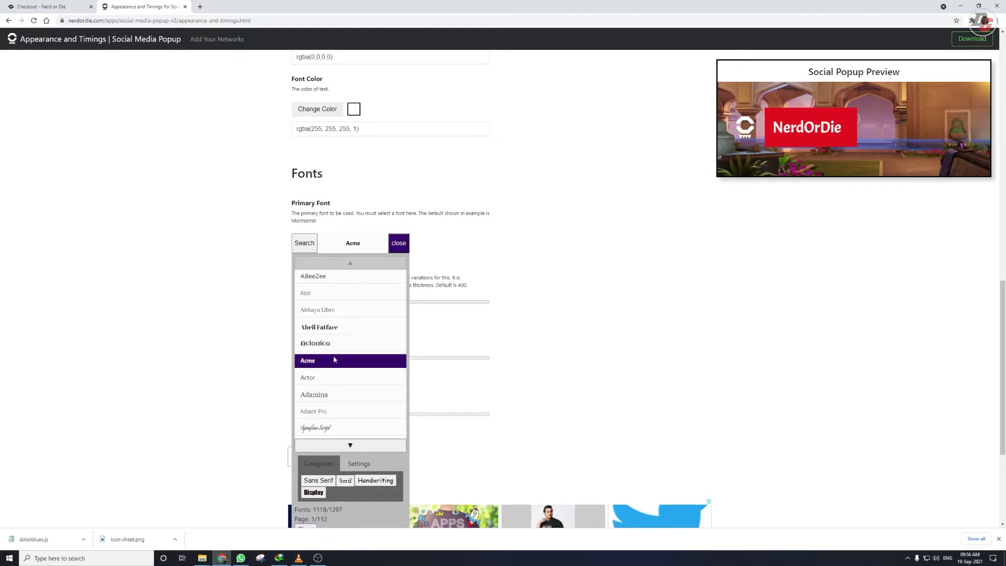
{"action": "left_click", "coordinate": [562, 325]}
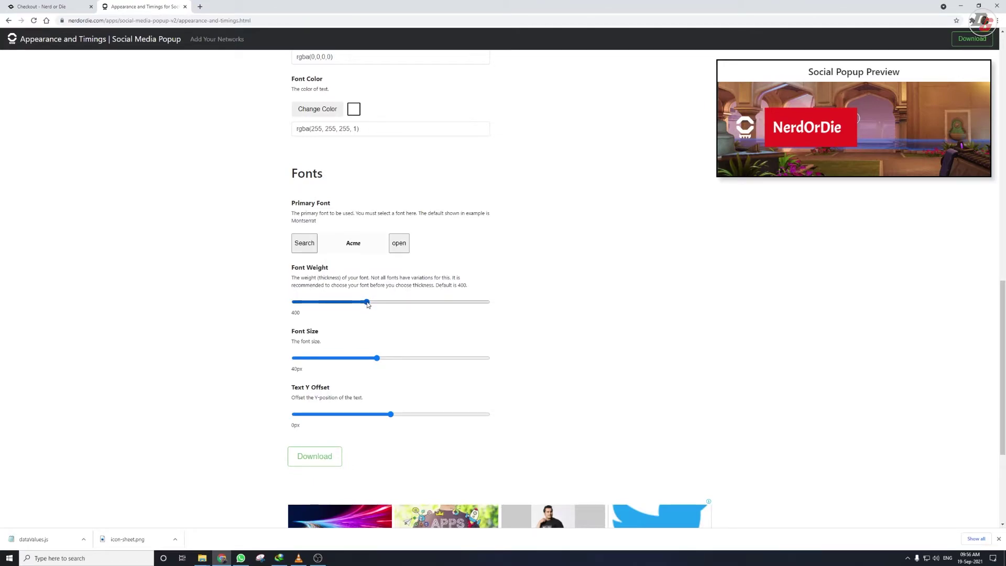
Step: Raise the font weight to 600, adjust the font size, and set Text Y Offset to 0px
{"action": "left_click_drag", "start_coordinate": [392, 304], "coordinate": [425, 312]}
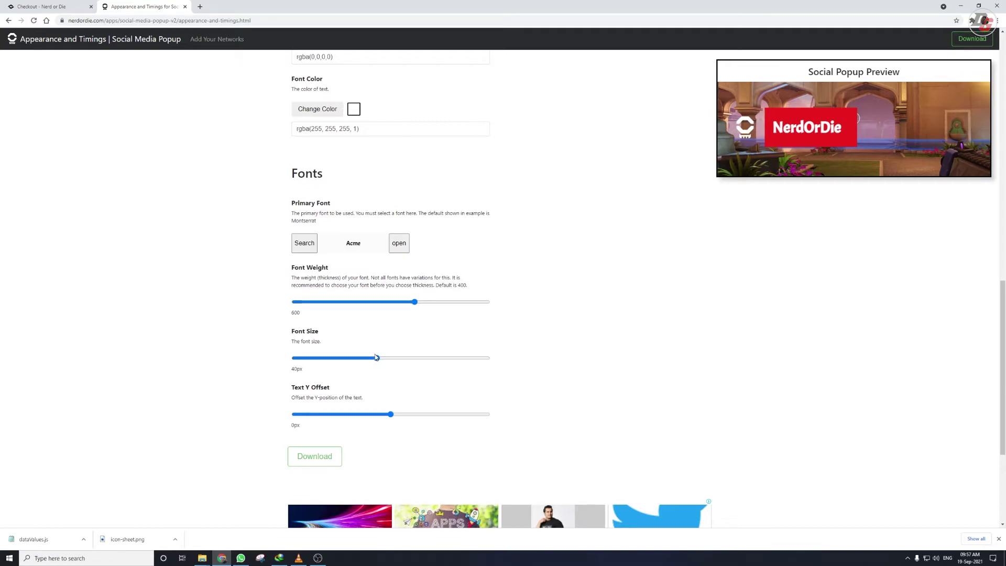
{"action": "left_click_drag", "start_coordinate": [377, 358], "coordinate": [375, 364]}
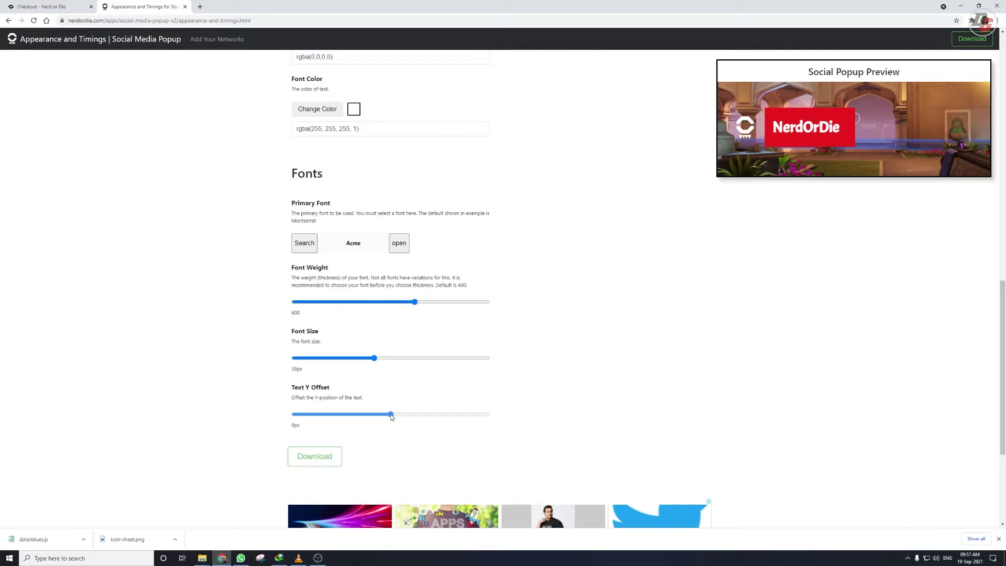
{"action": "left_click_drag", "start_coordinate": [391, 417], "coordinate": [392, 417]}
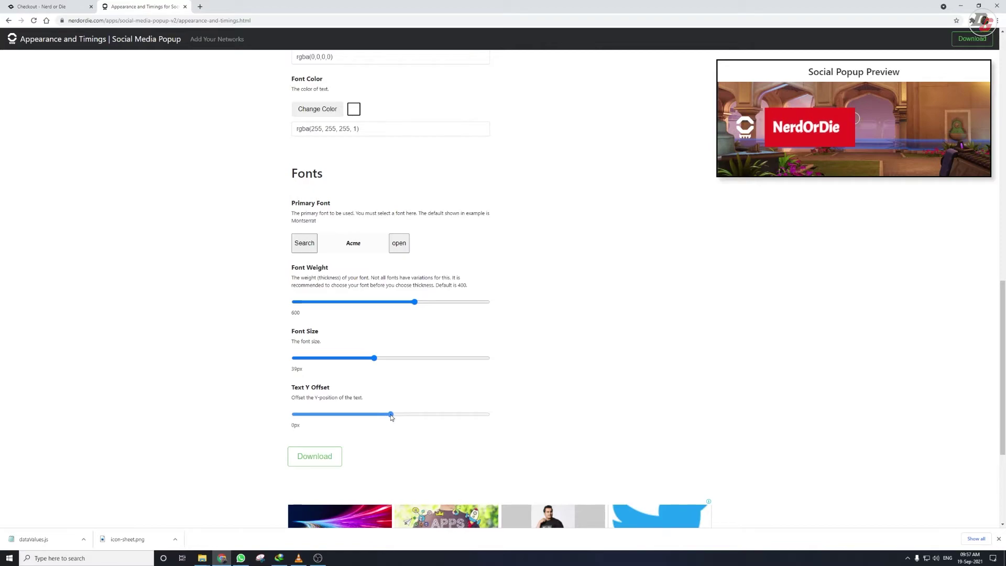
Step: Download settings.js, keep it despite the harmful-file warning, and bring up the Downloads folder
{"action": "left_click", "coordinate": [333, 458]}
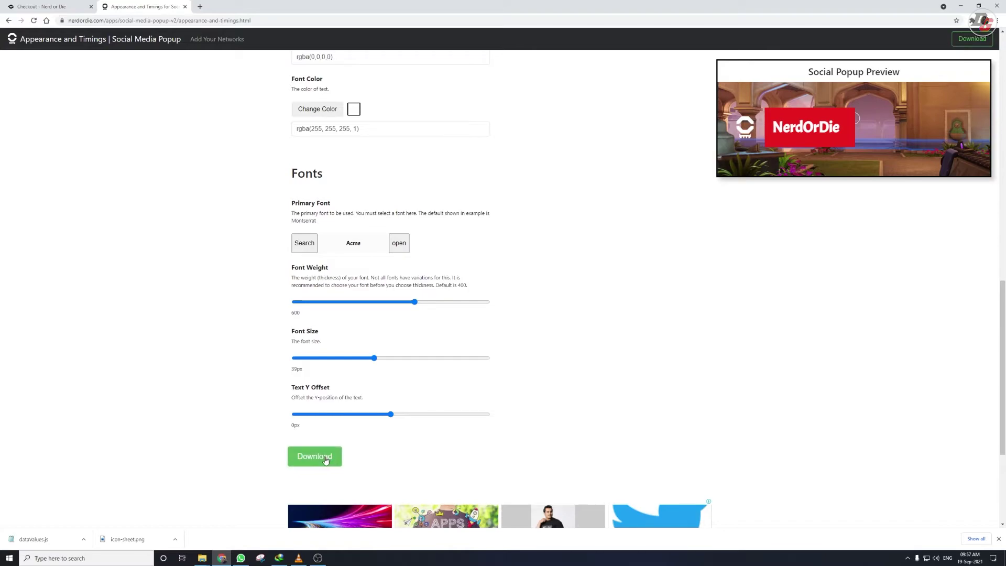
{"action": "scroll", "coordinate": [321, 460], "scroll_direction": "up", "scroll_amount": 9}
{"action": "scroll", "coordinate": [321, 460], "scroll_direction": "down", "scroll_amount": 10}
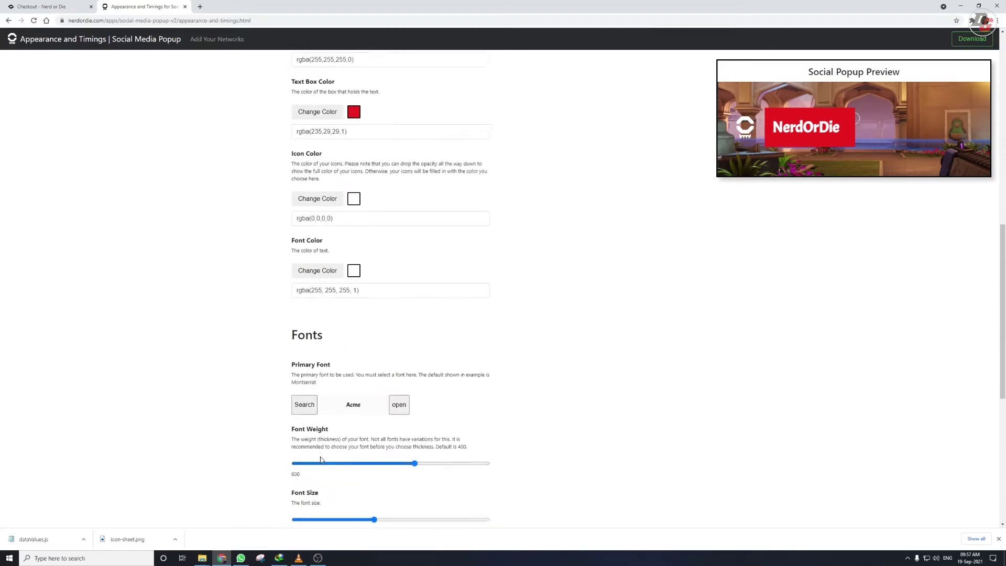
{"action": "left_click", "coordinate": [320, 425]}
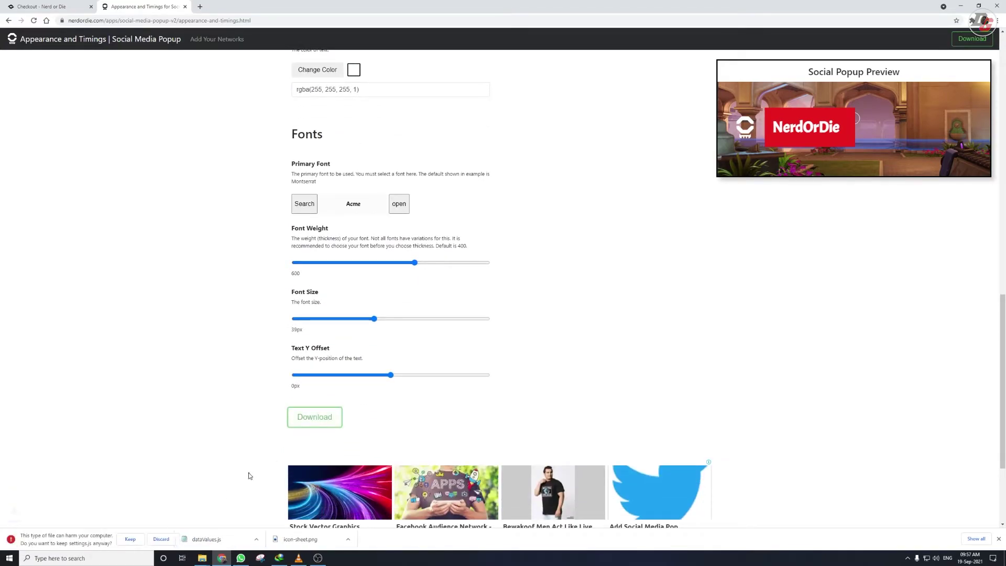
{"action": "left_click", "coordinate": [130, 539]}
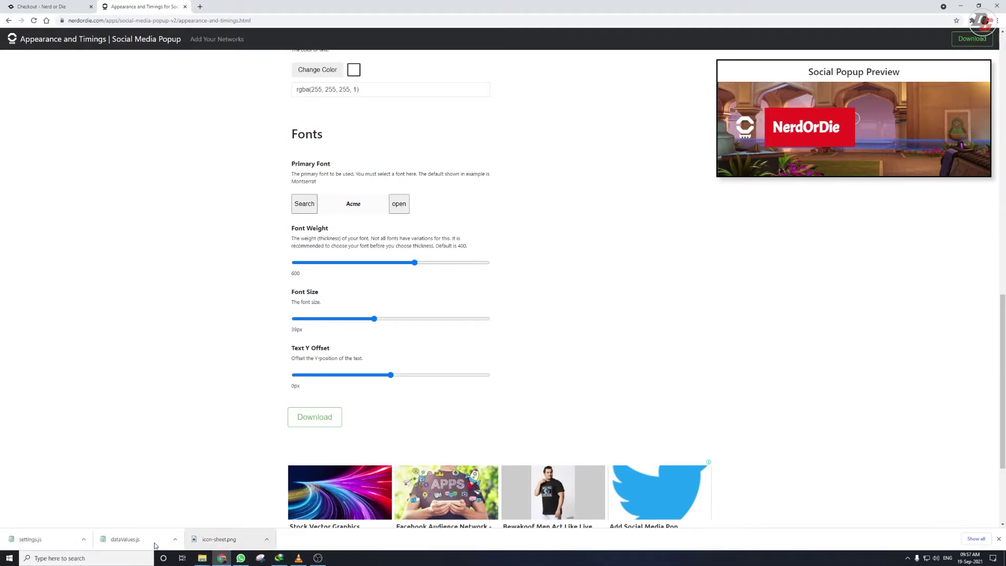
{"action": "mouse_move", "coordinate": [202, 558]}
{"action": "left_click", "coordinate": [222, 530]}
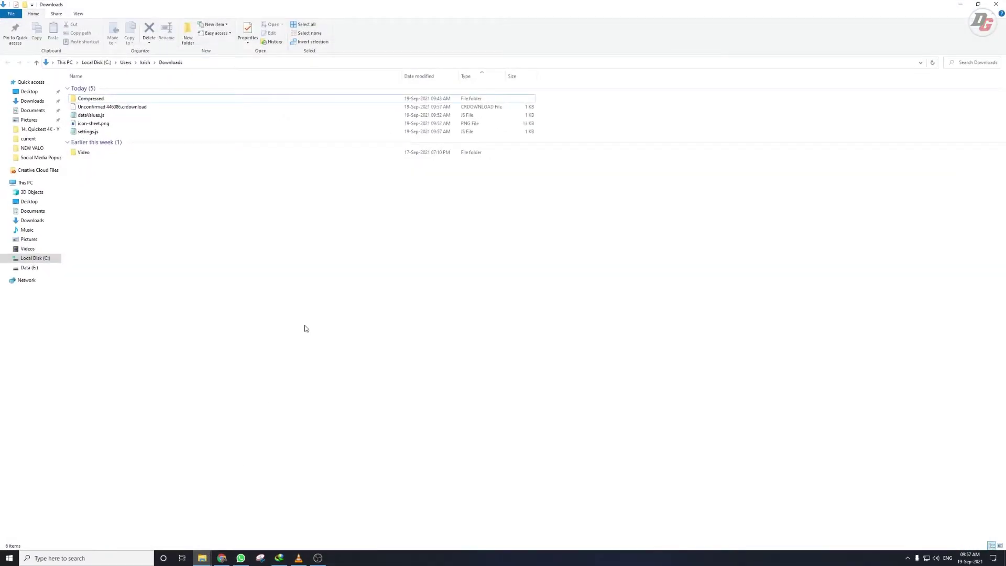
Step: Copy dataValues.js, icon-sheet.png and settings.js from Downloads
{"action": "left_click", "coordinate": [90, 115]}
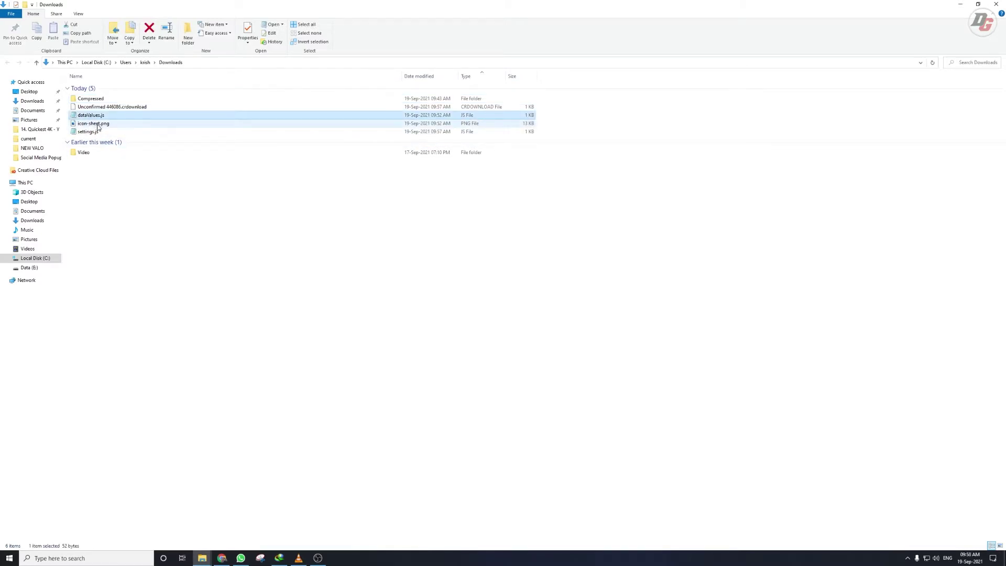
{"action": "left_click", "coordinate": [98, 131], "text": "shift"}
{"action": "key", "text": "ctrl+c"}
Step: Paste the three files into Popup Files › settings-and-images of the Nerd or Die folder
{"action": "left_click", "coordinate": [203, 559]}
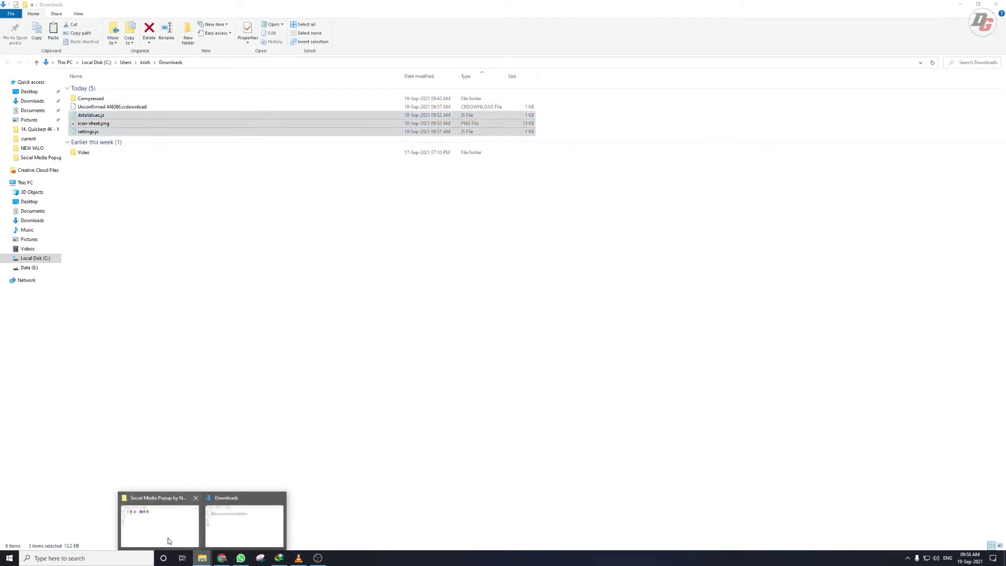
{"action": "left_click", "coordinate": [176, 499]}
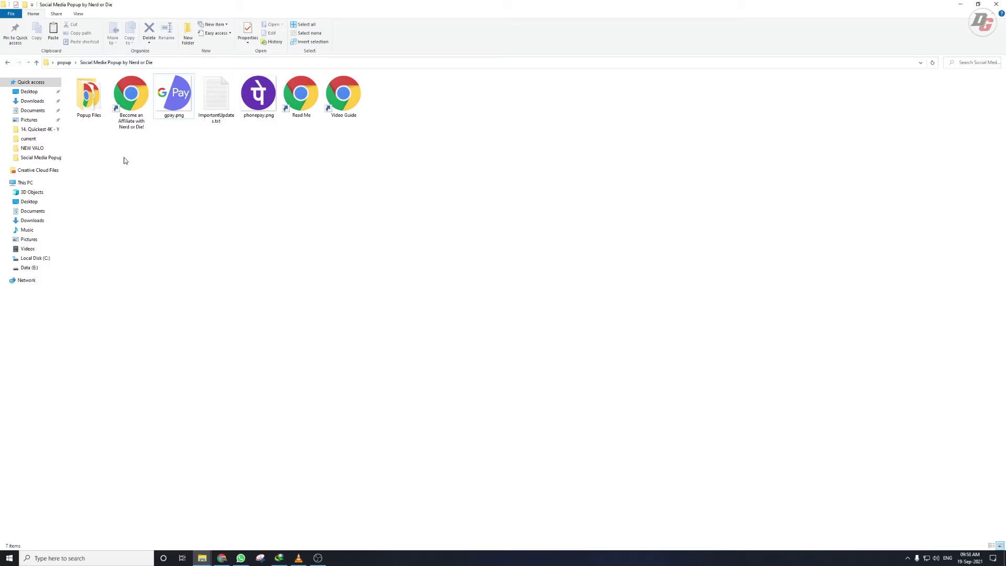
{"action": "left_click", "coordinate": [87, 104]}
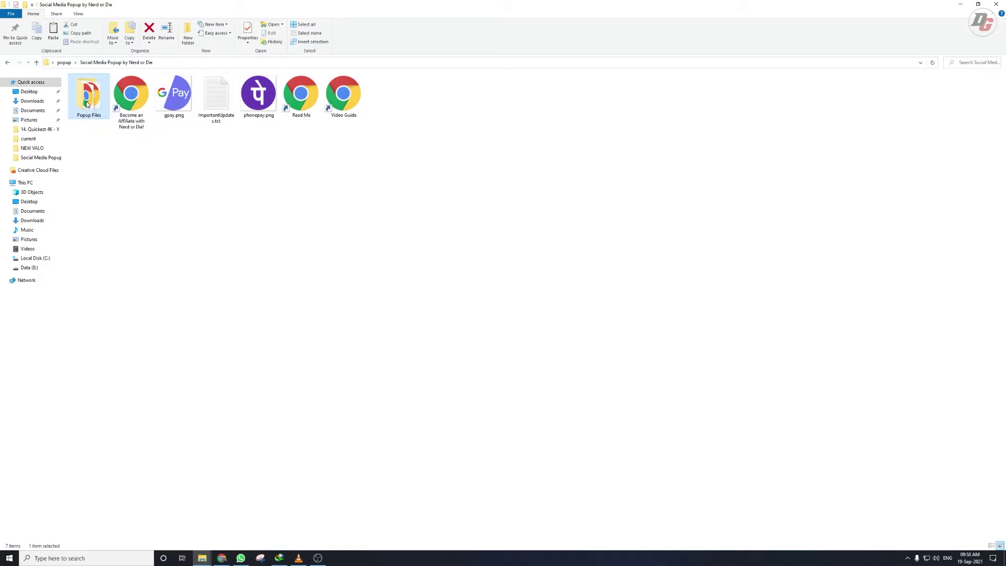
{"action": "double_click", "coordinate": [87, 104]}
{"action": "double_click", "coordinate": [82, 97]}
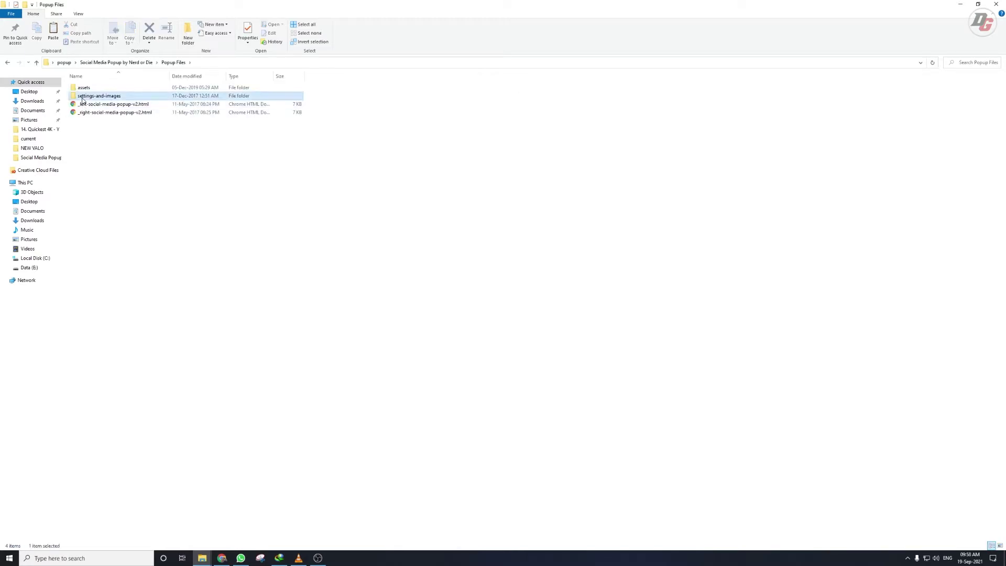
{"action": "key", "text": "ctrl+v"}
Step: View the pasted files as large icons, then go back up to Popup Files
{"action": "left_click", "coordinate": [129, 131]}
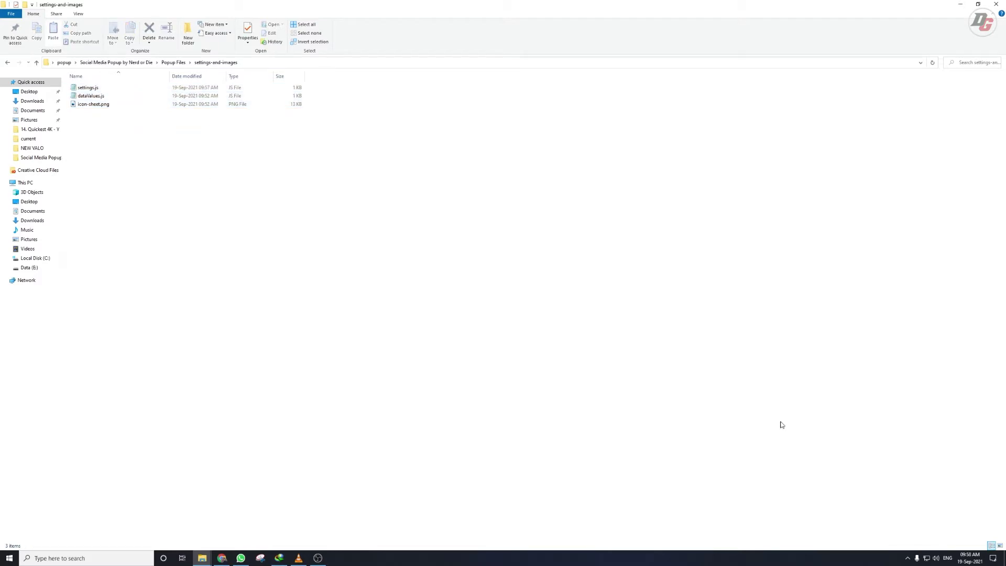
{"action": "key", "text": "ctrl+shift+2"}
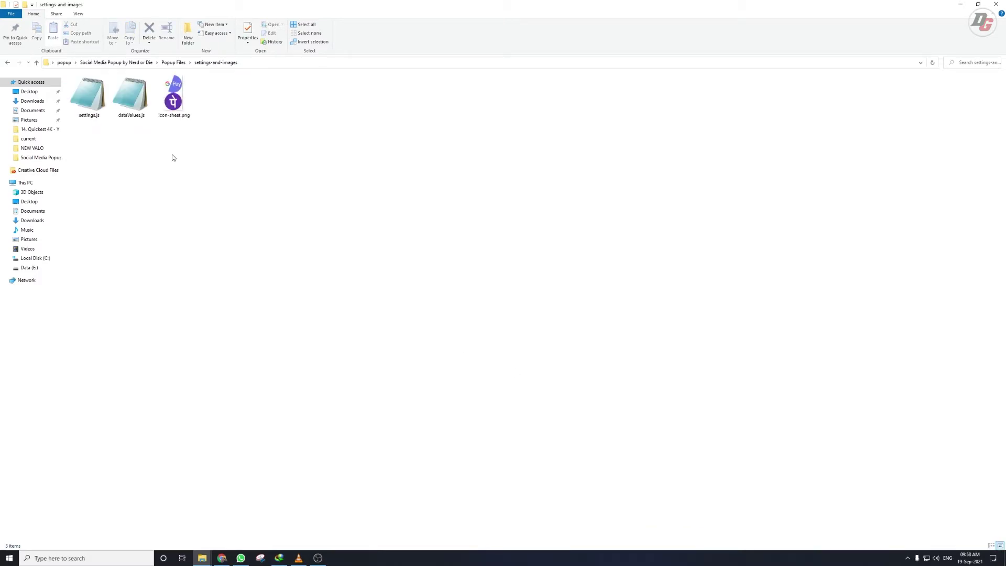
{"action": "left_click_drag", "start_coordinate": [215, 167], "coordinate": [83, 89]}
{"action": "left_click", "coordinate": [125, 176]}
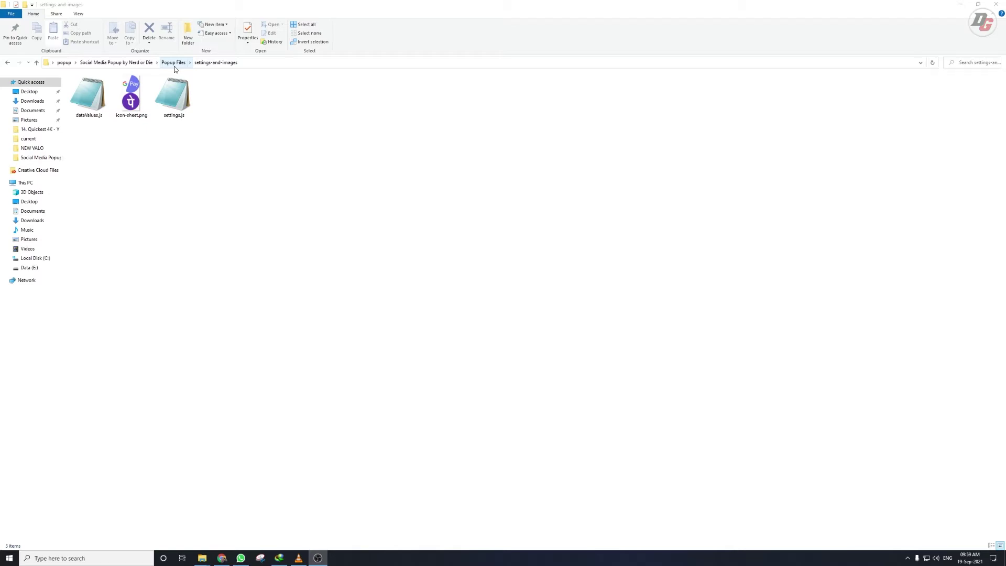
{"action": "left_click", "coordinate": [176, 63]}
Step: Open _left-social-media-popup-v2.html in Chrome to check the red payment box, then return to Popup Files
{"action": "left_click", "coordinate": [129, 151]}
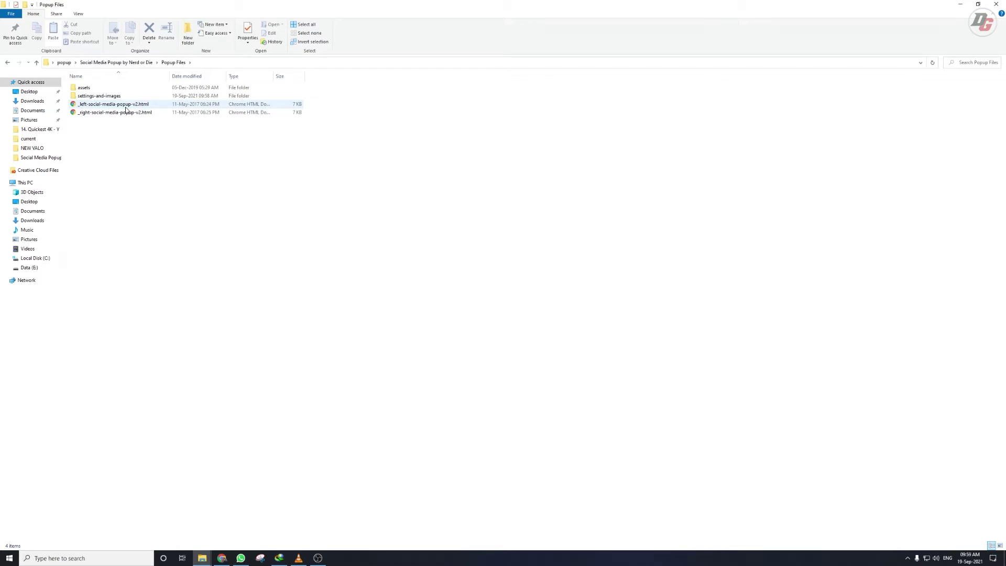
{"action": "double_click", "coordinate": [126, 107]}
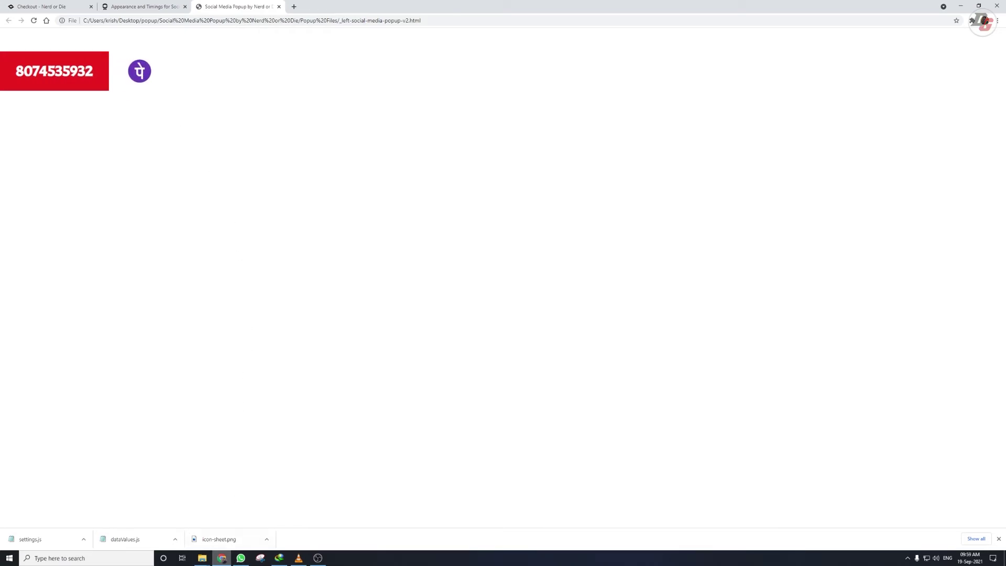
{"action": "mouse_move", "coordinate": [202, 557]}
{"action": "left_click", "coordinate": [181, 525]}
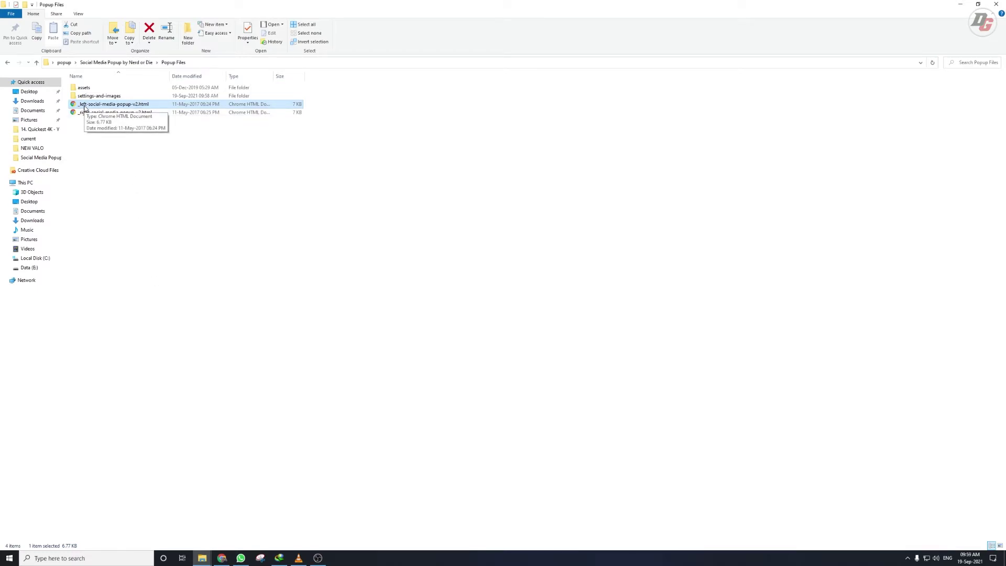
{"action": "left_click", "coordinate": [89, 128]}
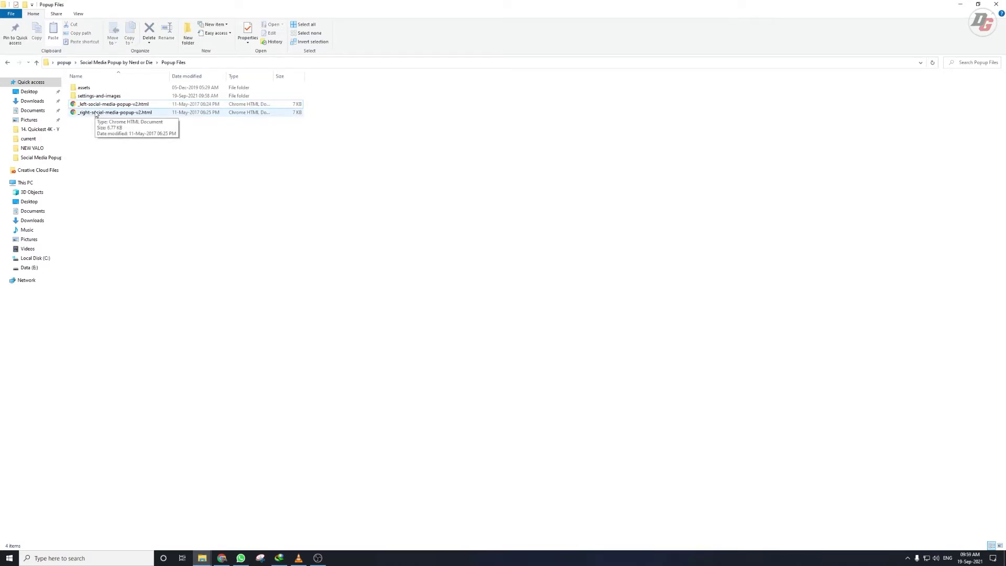
Step: Open _right-social-media-popup-v2.html in Chrome, close both popup tabs, and return to Popup Files
{"action": "double_click", "coordinate": [96, 112]}
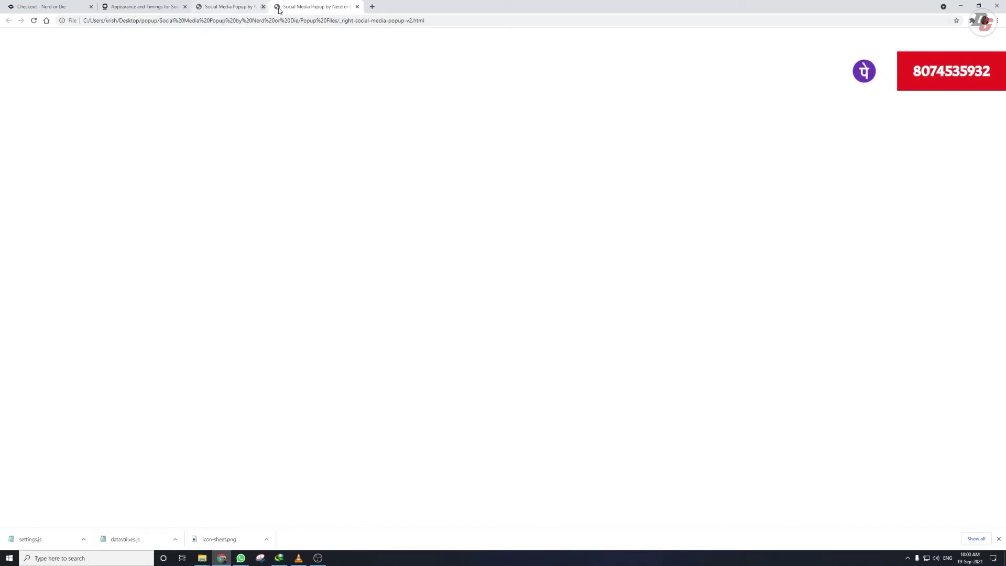
{"action": "left_click", "coordinate": [279, 8]}
{"action": "left_click", "coordinate": [279, 8]}
{"action": "mouse_move", "coordinate": [199, 559]}
{"action": "left_click", "coordinate": [182, 531]}
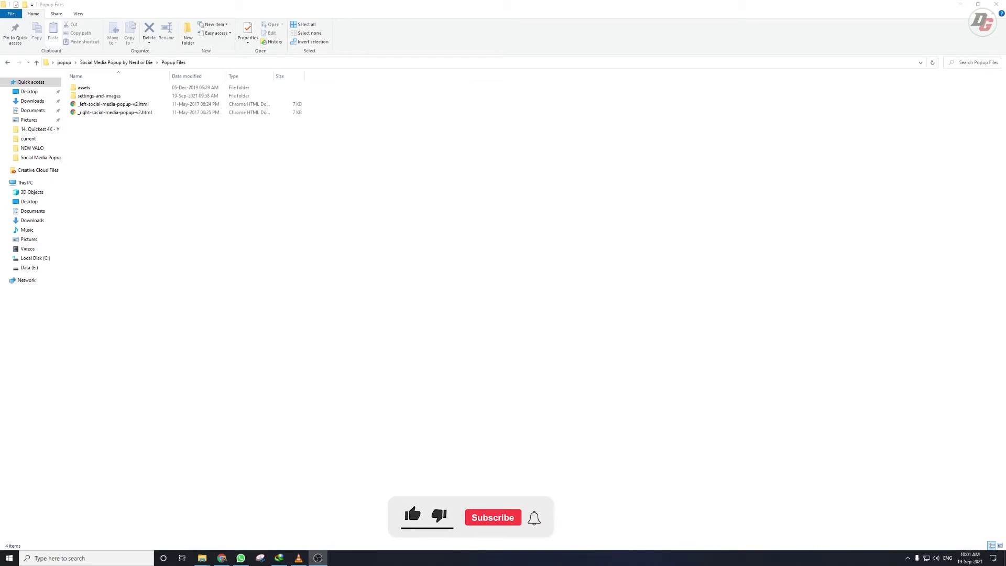
Step: Switch to OBS Studio, maximize it, and add a Browser source named 'Donations Popup'
{"action": "key", "text": "alt+Tab"}
{"action": "key", "text": "super+Up"}
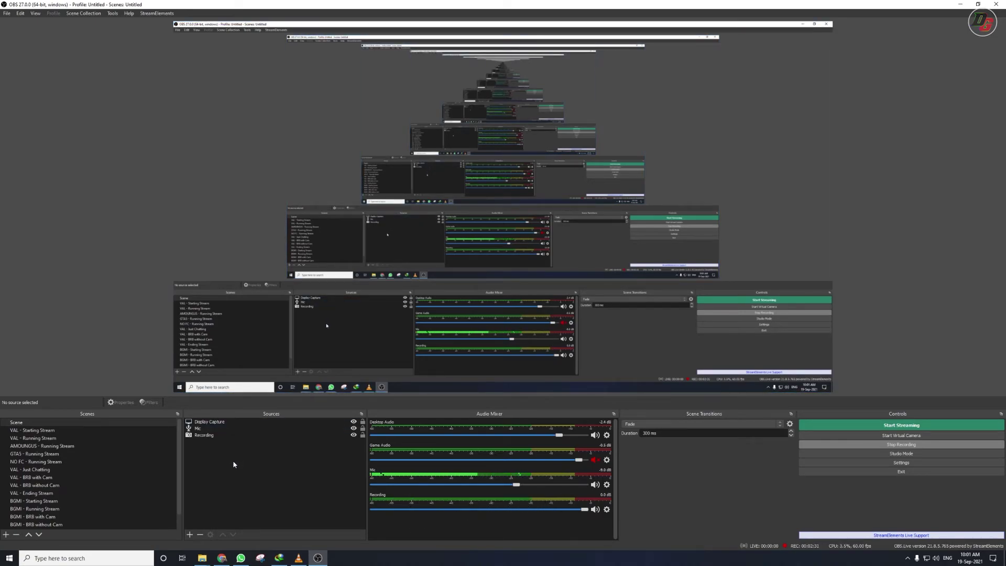
{"action": "left_click", "coordinate": [189, 534]}
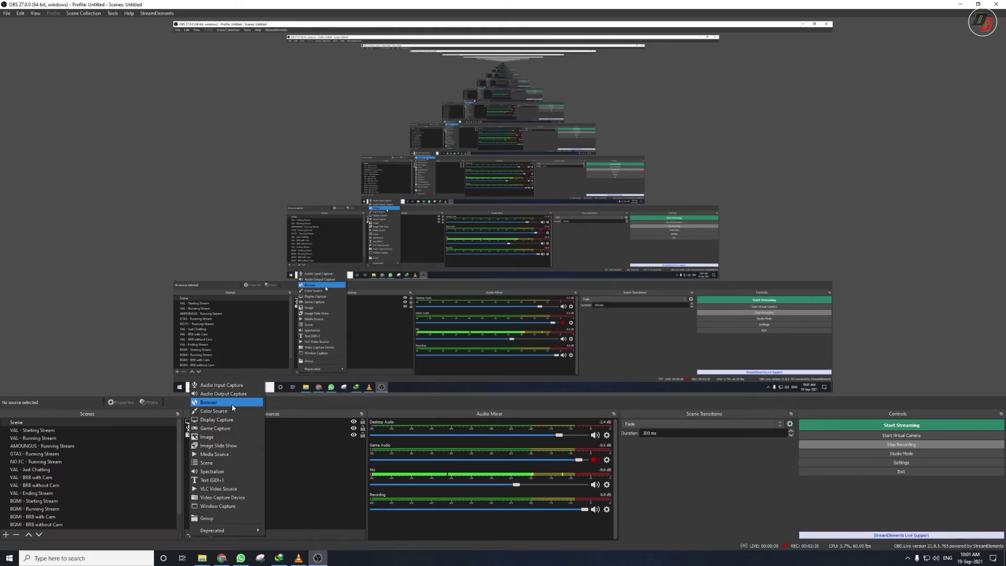
{"action": "left_click", "coordinate": [191, 534]}
{"action": "left_click", "coordinate": [194, 535]}
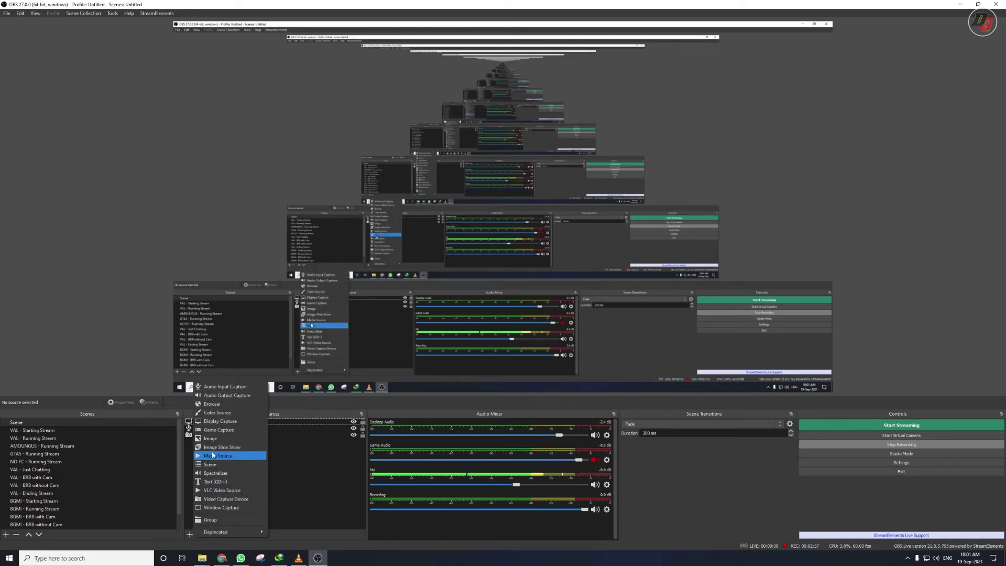
{"action": "left_click", "coordinate": [224, 404]}
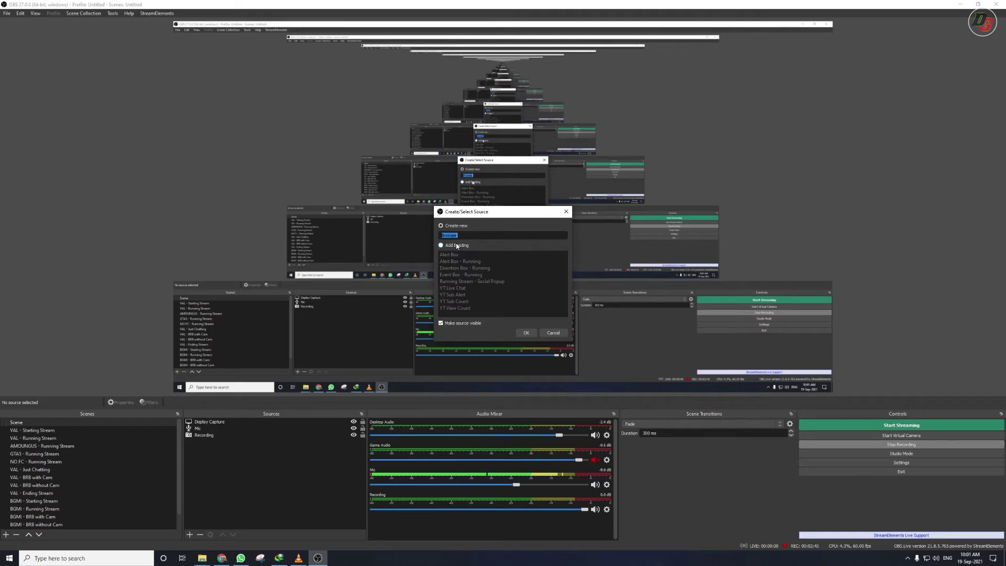
{"action": "type", "text": "Dona"}
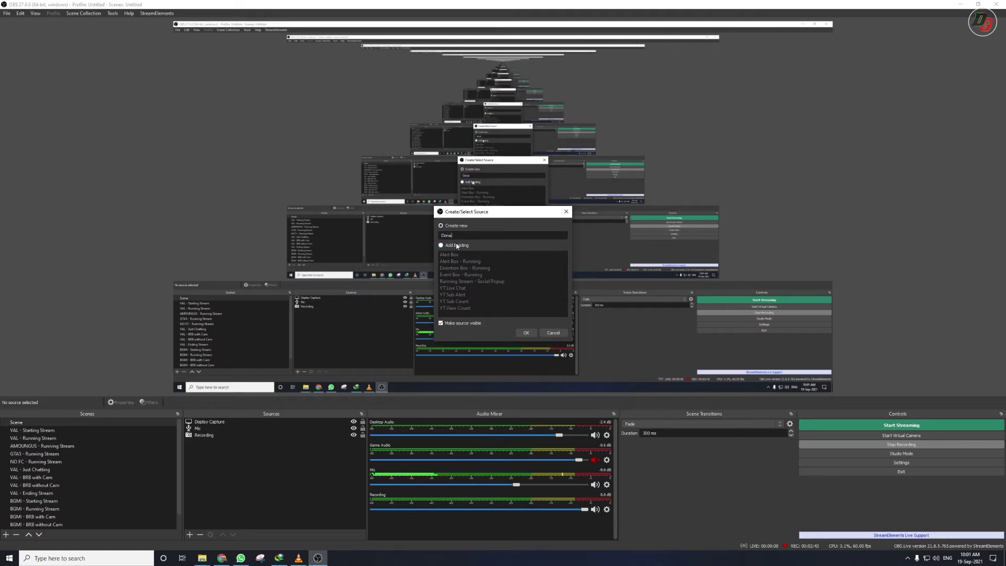
{"action": "type", "text": "tions Popu"}
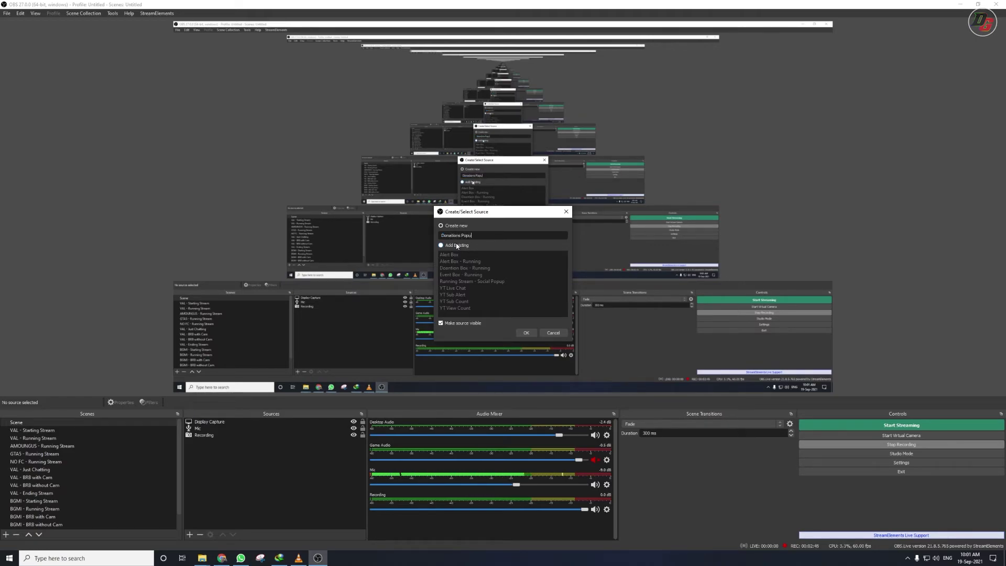
{"action": "type", "text": "p"}
{"action": "key", "text": "Return"}
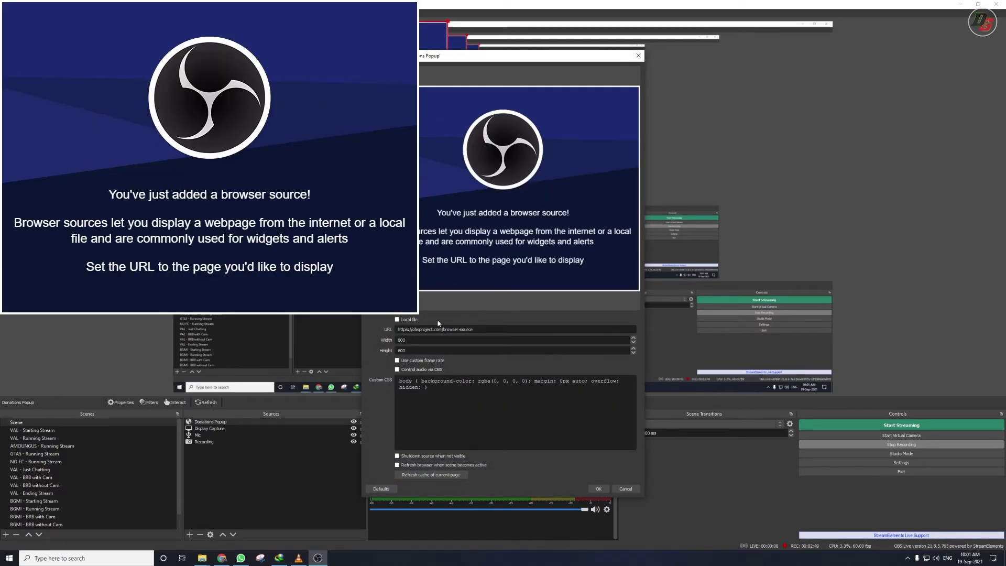
Step: Point Donations Popup at local file Desktop\popup\…\Popup Files\_left-social-media-popup-v2.html and apply
{"action": "left_click", "coordinate": [397, 320]}
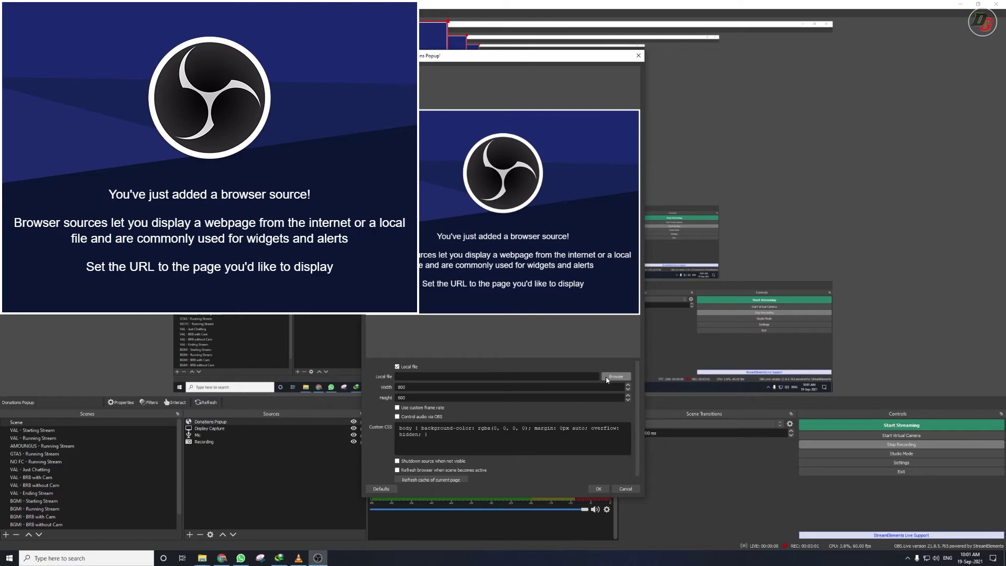
{"action": "left_click", "coordinate": [607, 379]}
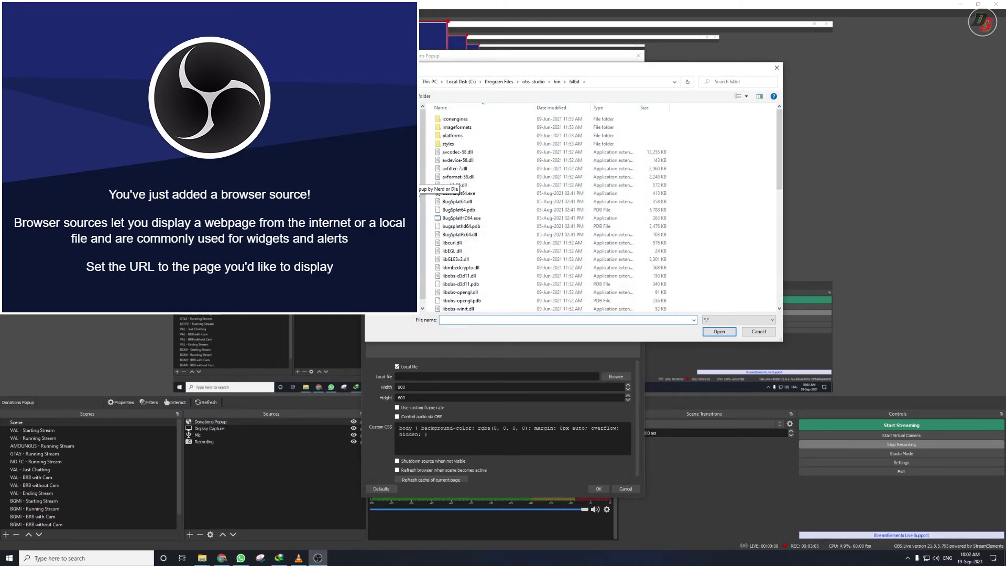
{"action": "left_click", "coordinate": [377, 126]}
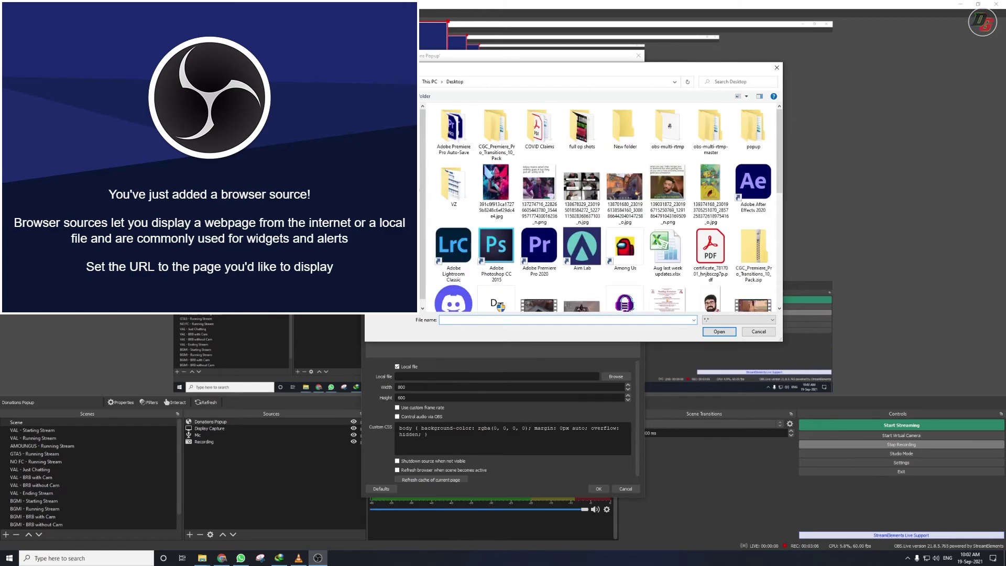
{"action": "double_click", "coordinate": [765, 134]}
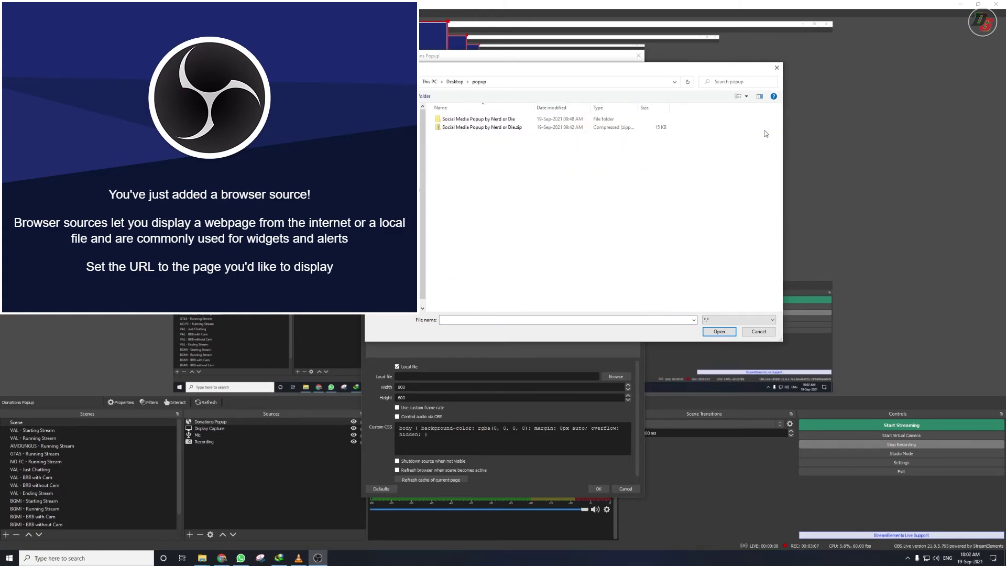
{"action": "left_click", "coordinate": [492, 121]}
{"action": "double_click", "coordinate": [492, 122]}
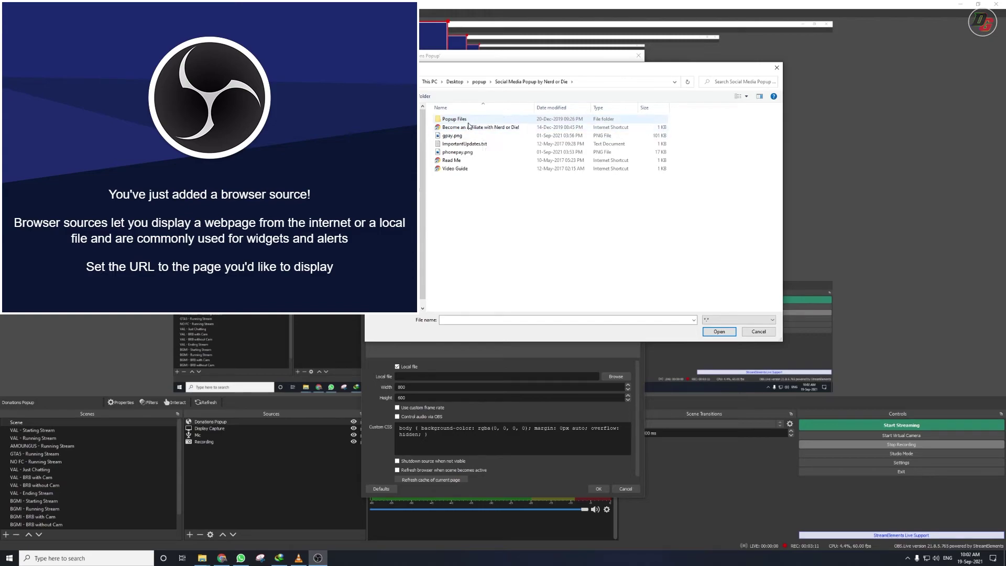
{"action": "double_click", "coordinate": [467, 120]}
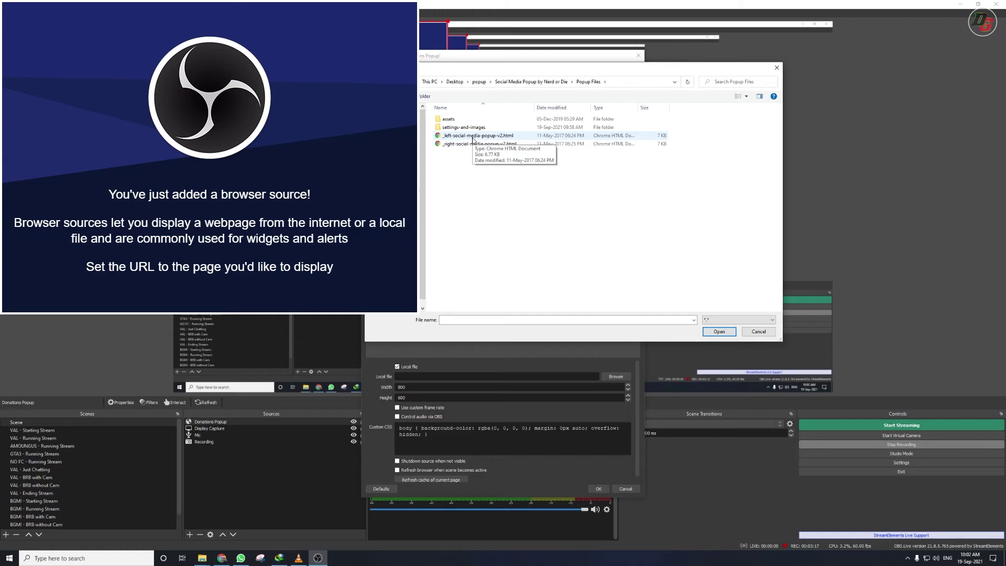
{"action": "double_click", "coordinate": [473, 137]}
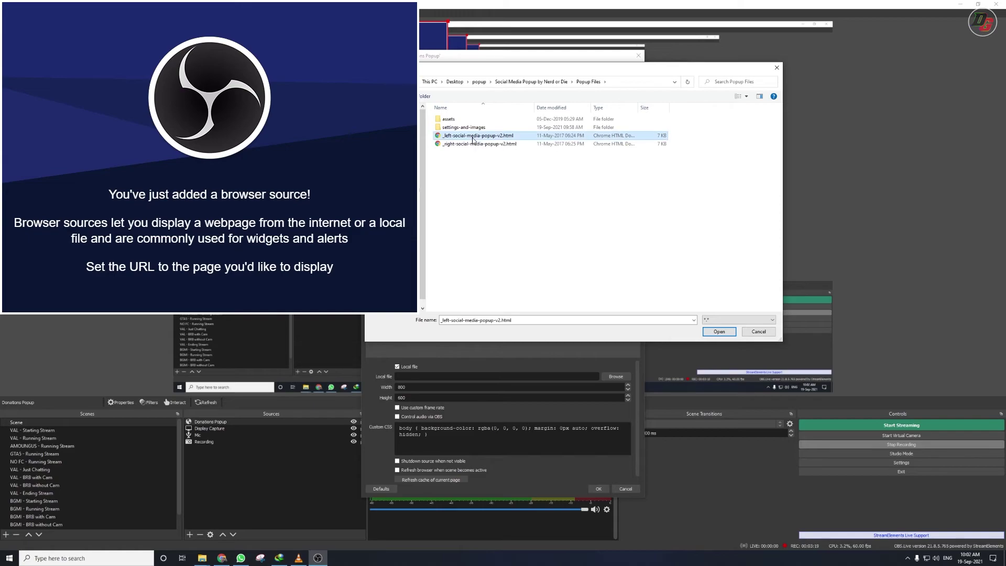
{"action": "scroll", "coordinate": [501, 419], "scroll_direction": "down", "scroll_amount": 1}
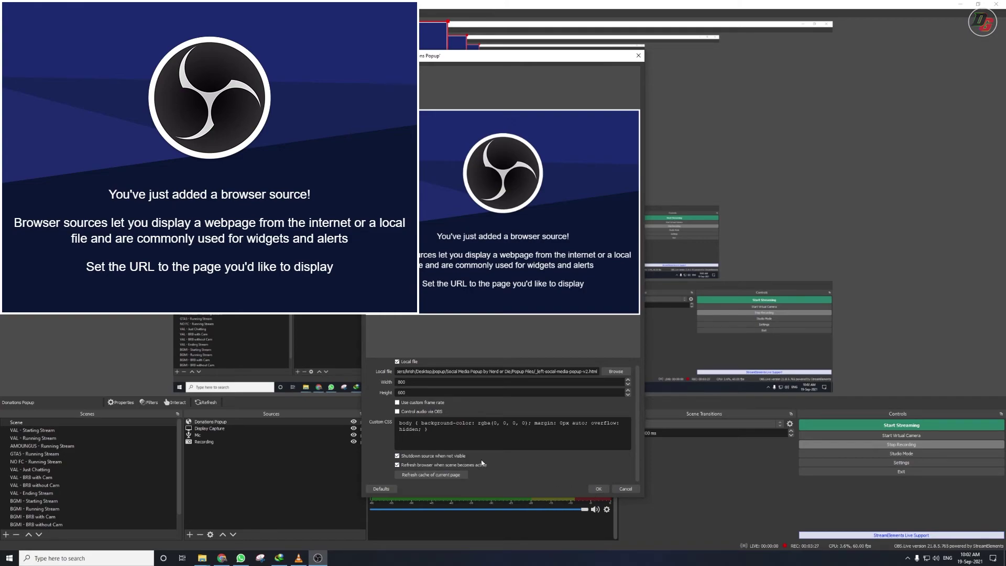
{"action": "left_click", "coordinate": [597, 488]}
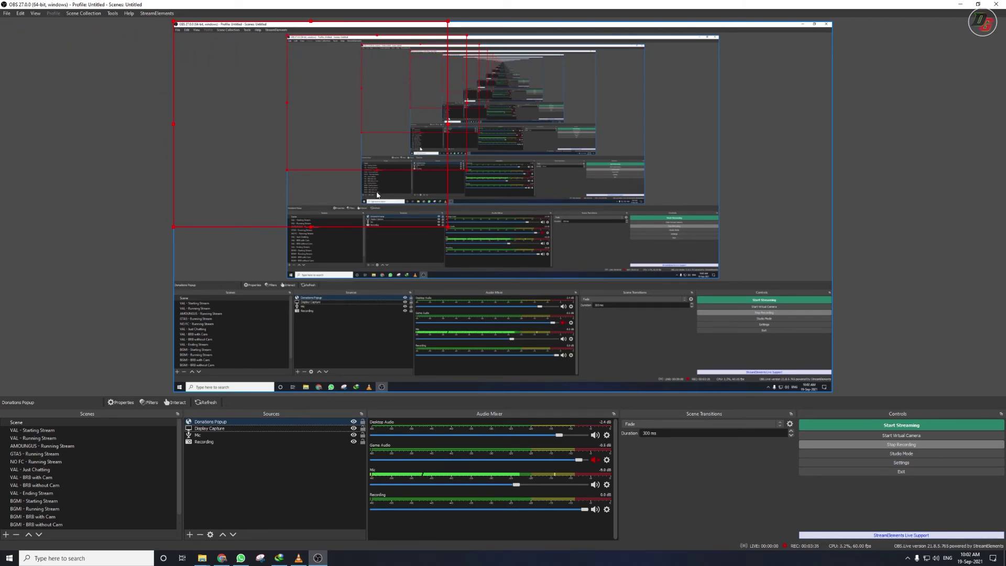
Step: Resize the Display Capture and Donations Popup sources in the preview
{"action": "left_click_drag", "start_coordinate": [311, 227], "coordinate": [272, 101]}
{"action": "left_click_drag", "start_coordinate": [301, 138], "coordinate": [371, 180]}
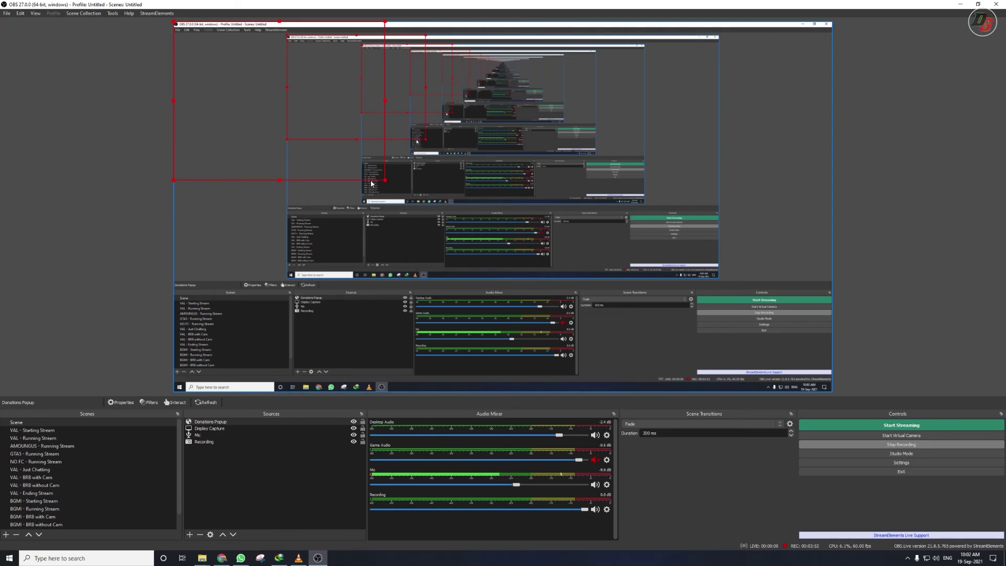
{"action": "left_click_drag", "start_coordinate": [371, 181], "coordinate": [335, 170]}
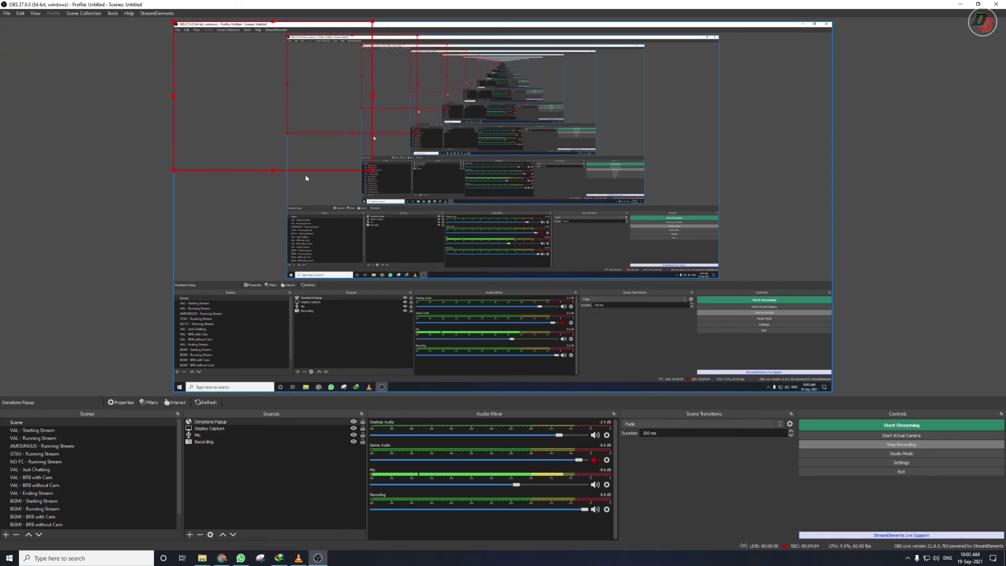
Step: Crop Donations Popup's bottom, right and top to the red box and move it down the left side
{"action": "left_click_drag", "start_coordinate": [272, 169], "coordinate": [272, 64]}
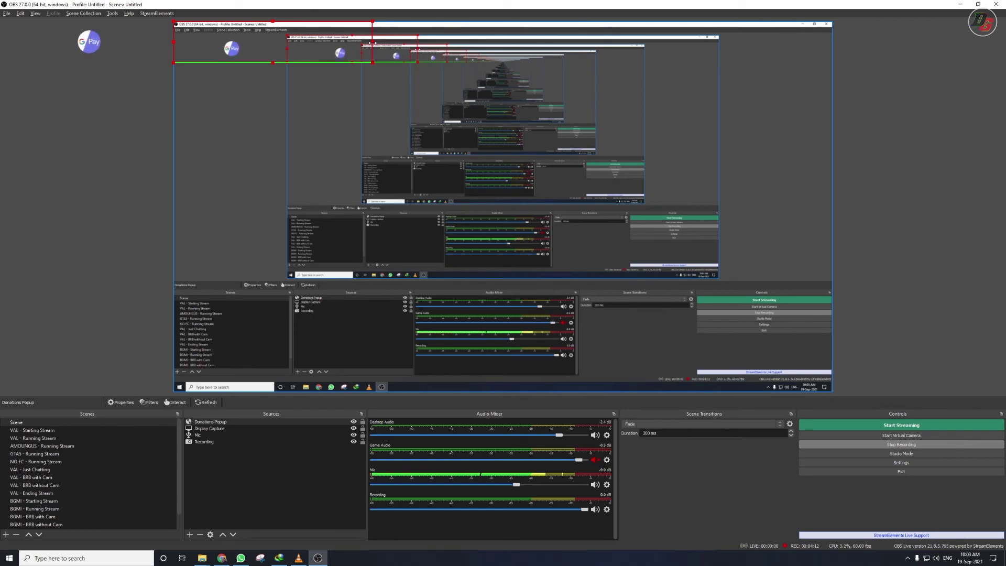
{"action": "left_click_drag", "start_coordinate": [338, 45], "coordinate": [266, 47]}
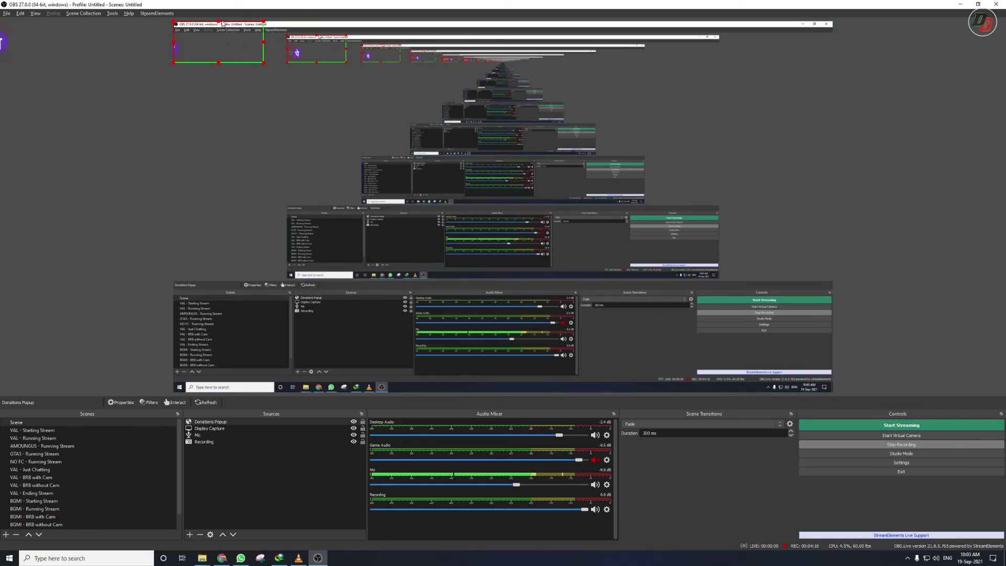
{"action": "left_click_drag", "start_coordinate": [218, 22], "coordinate": [218, 35]}
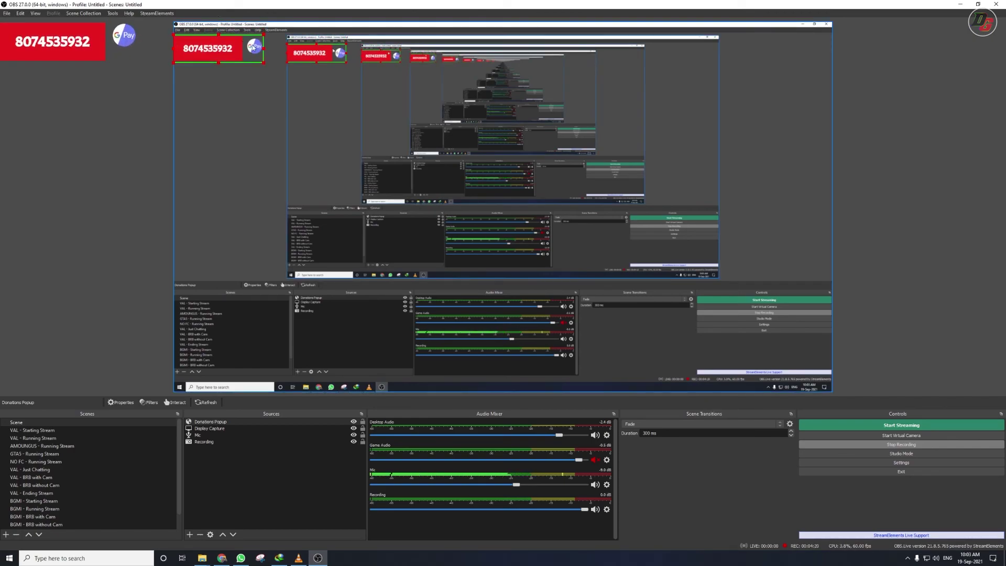
{"action": "left_click_drag", "start_coordinate": [209, 50], "coordinate": [219, 210]}
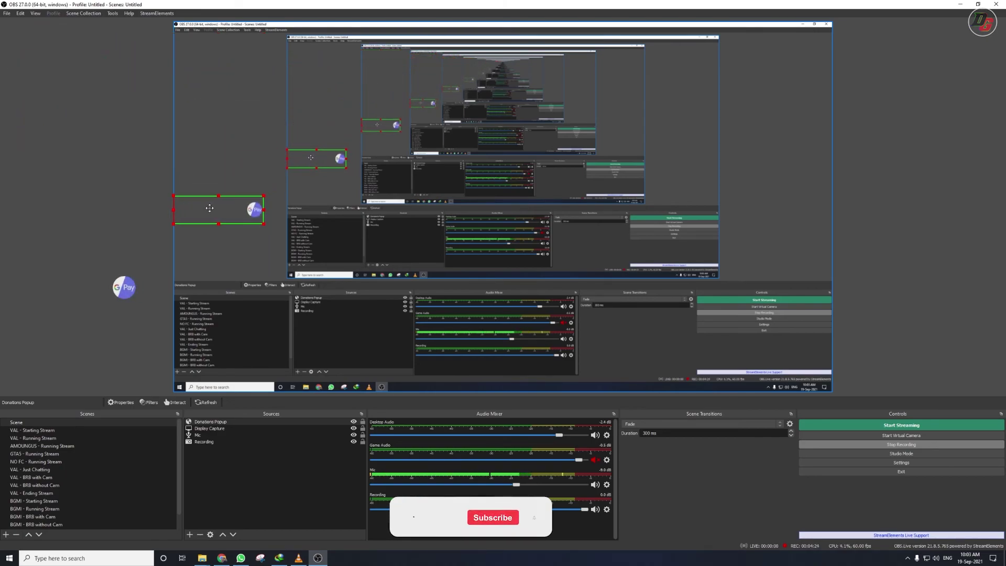
{"action": "left_click", "coordinate": [134, 187]}
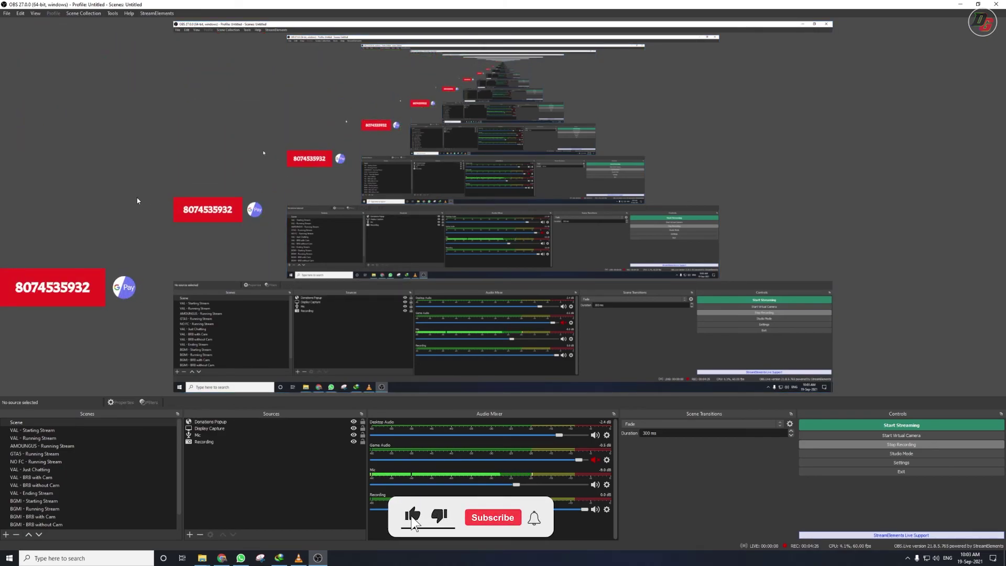